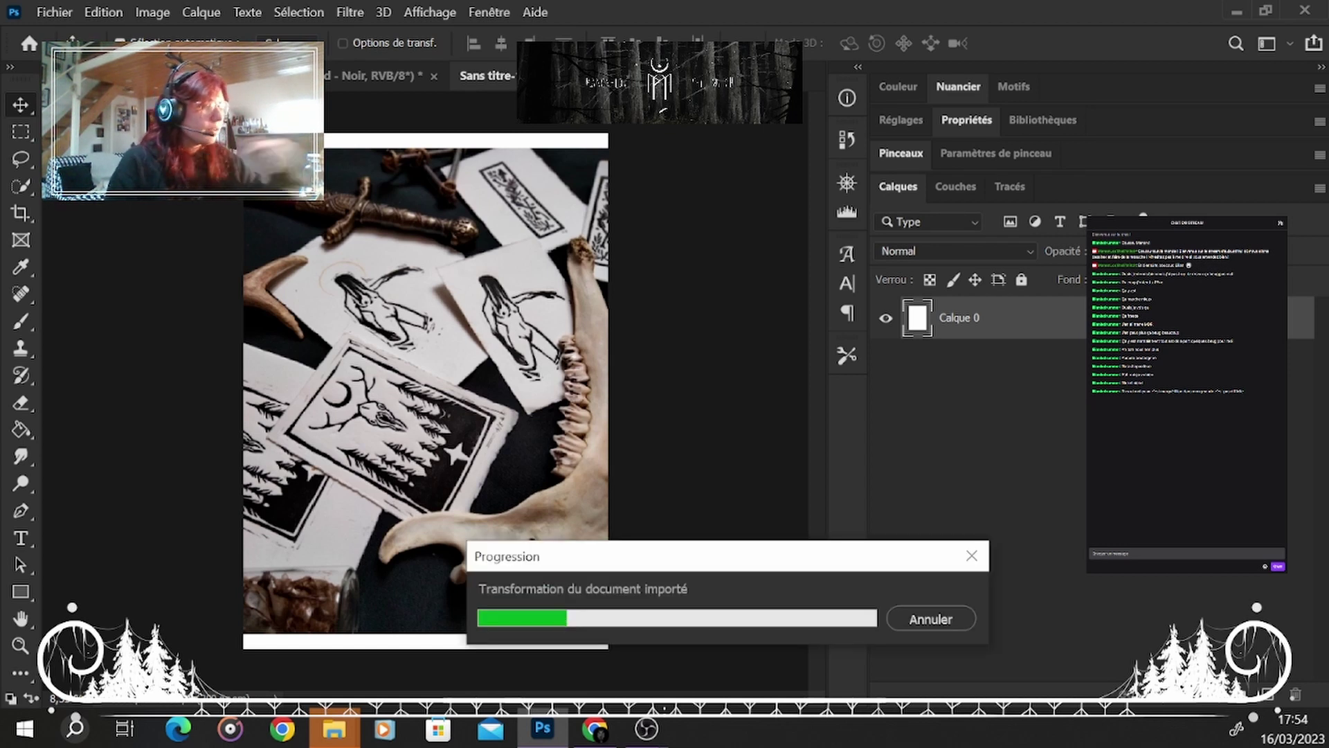
{"action": "left_click_drag", "start_coordinate": [873, 566], "coordinate": [320, 432]}
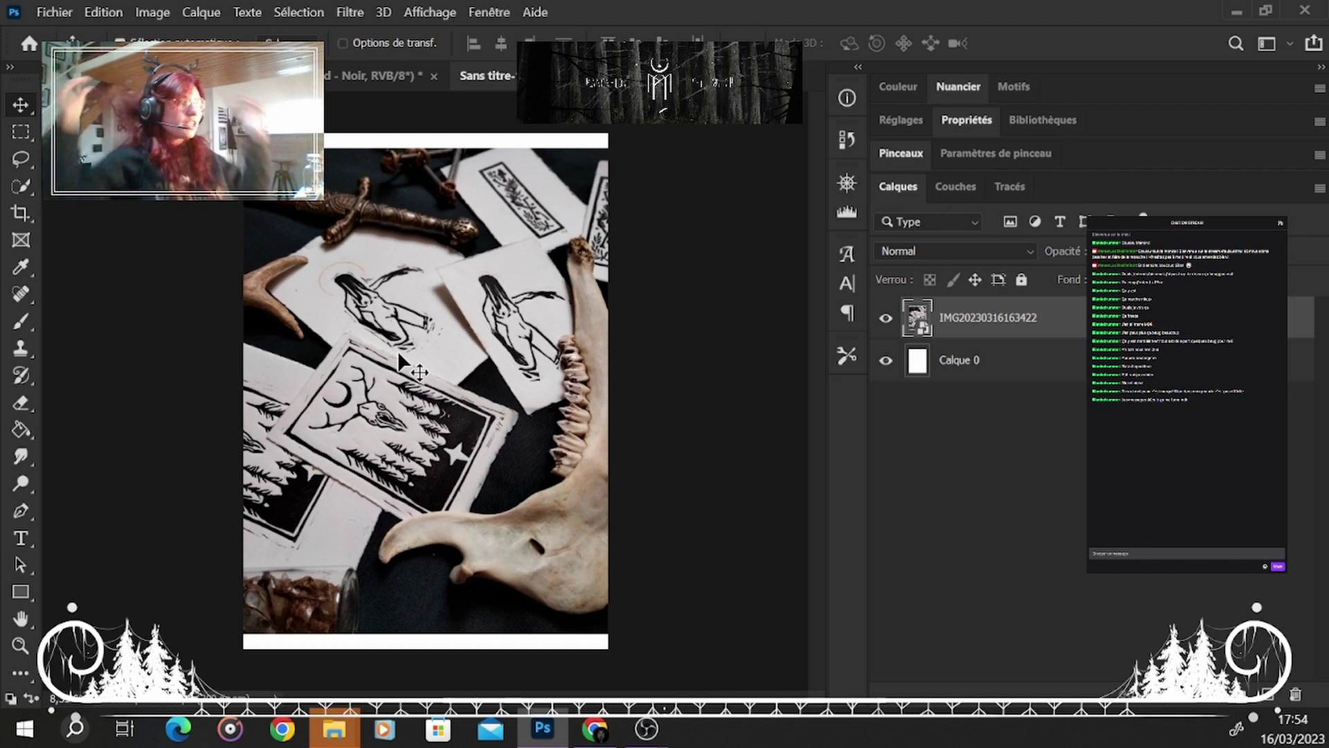
Crop the document to remove the white strips above and below the photo.
{"action": "left_click", "coordinate": [25, 215]}
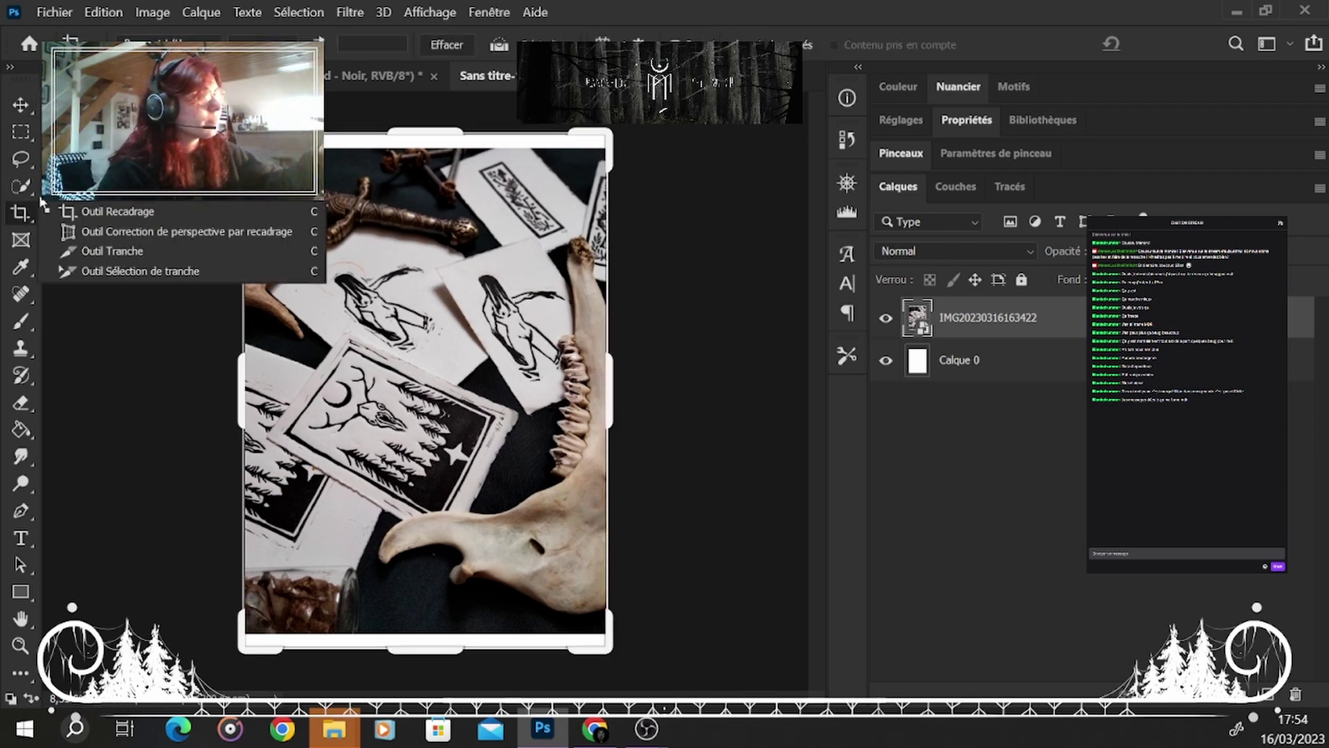
{"action": "left_click", "coordinate": [426, 132]}
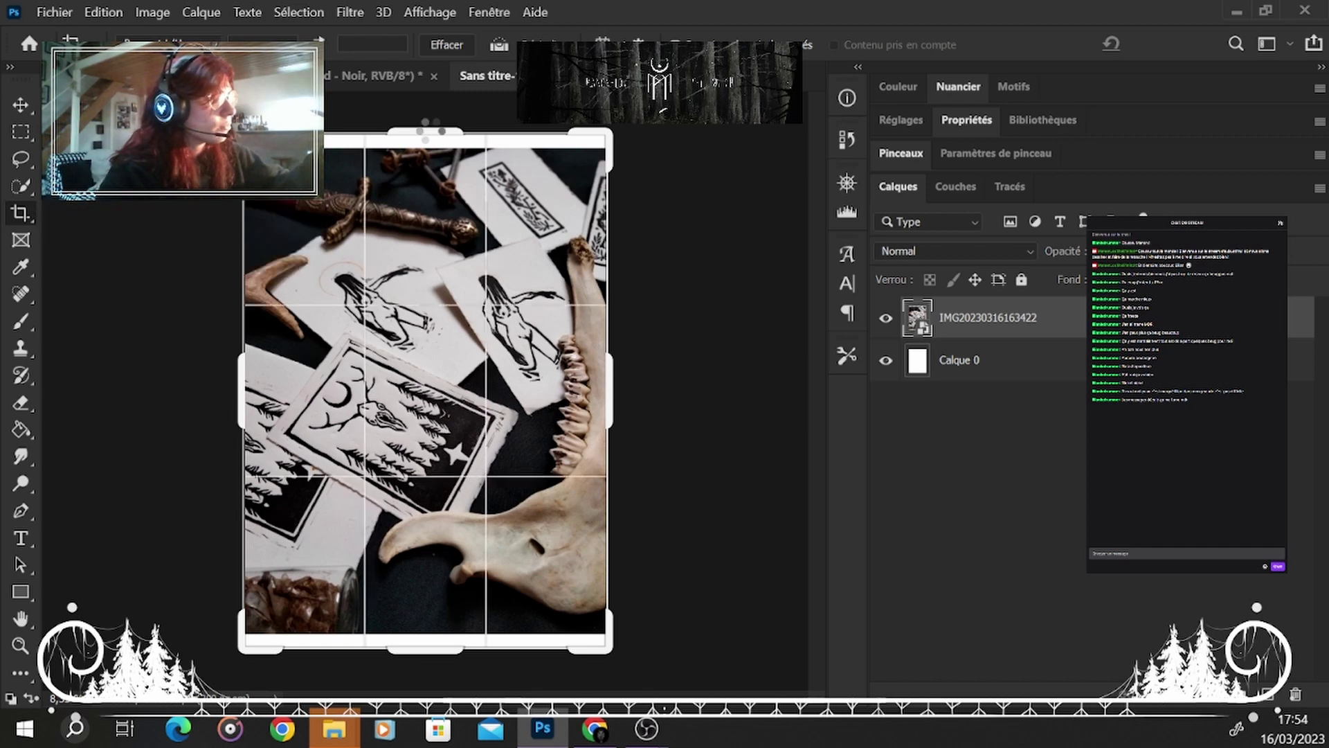
{"action": "mouse_move", "coordinate": [425, 132]}
{"action": "left_mouse_down"}
{"action": "mouse_move", "coordinate": [429, 153]}
{"action": "mouse_move", "coordinate": [432, 132]}
{"action": "left_mouse_up"}
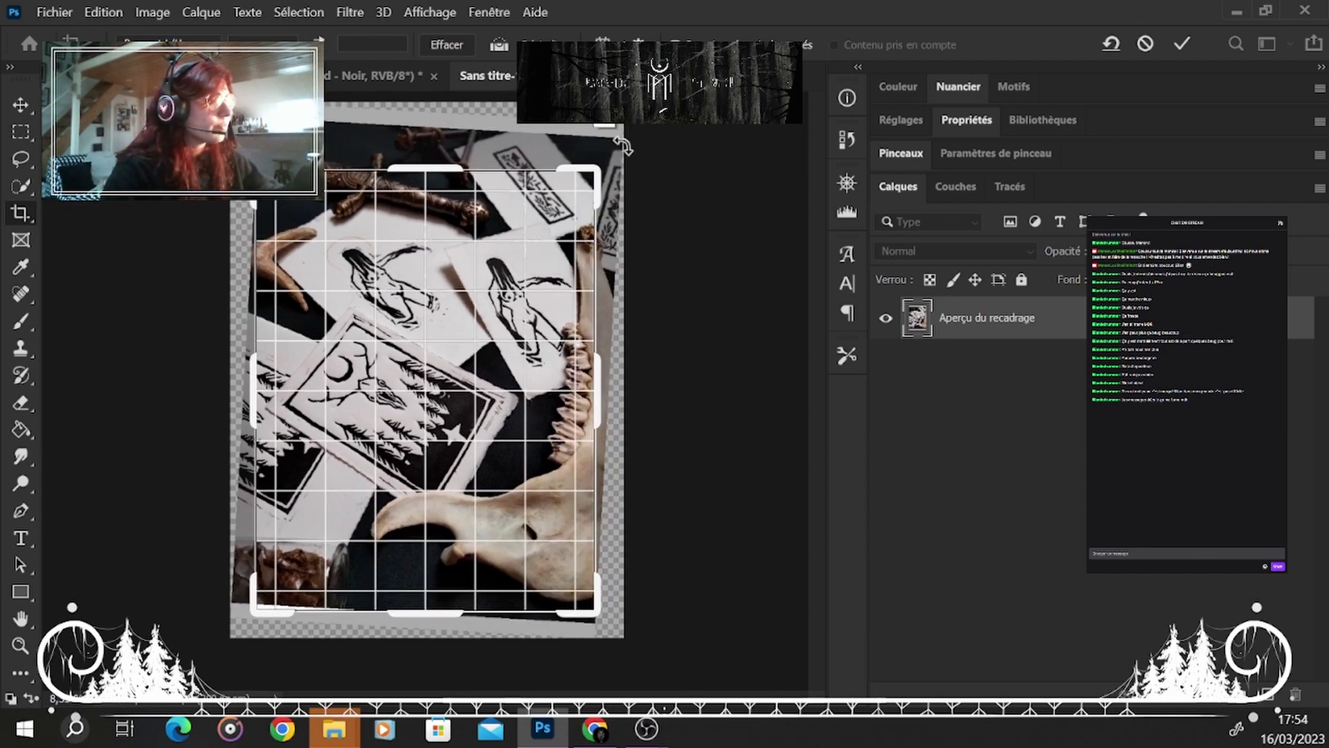
{"action": "key", "text": "ctrl+z"}
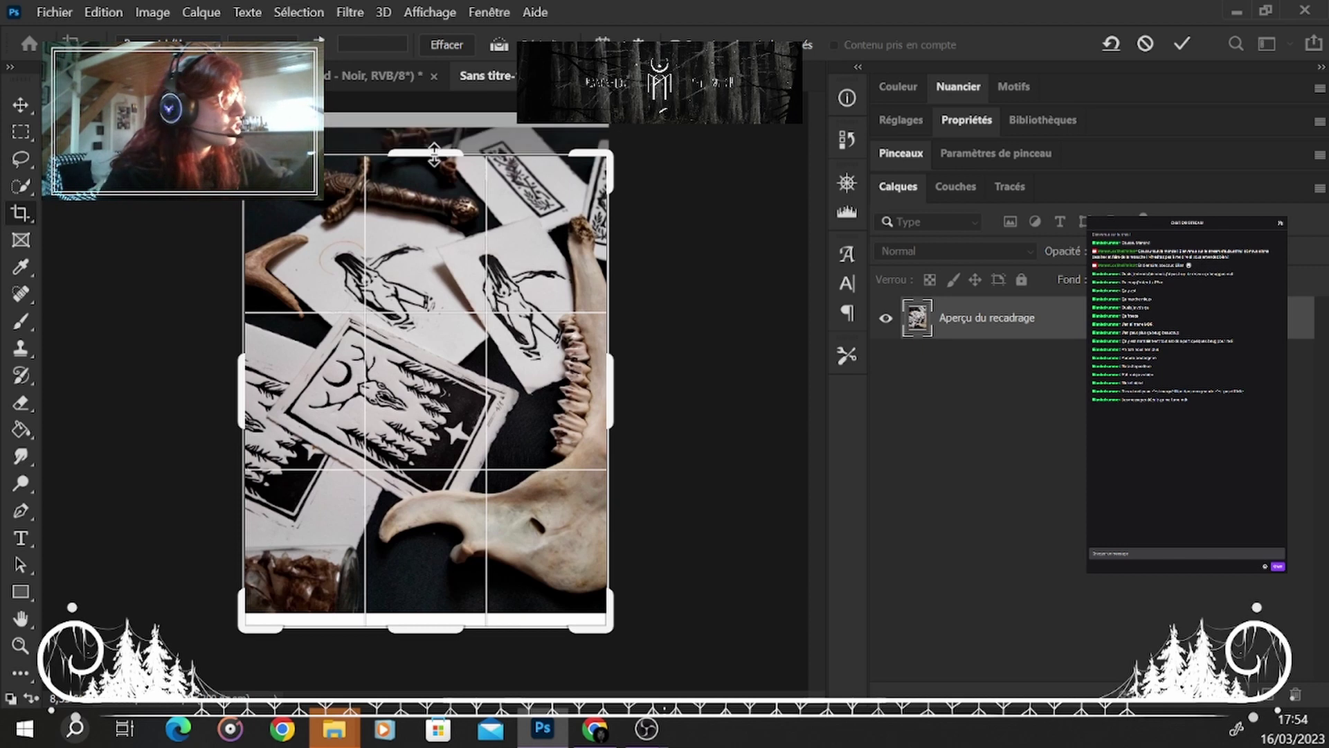
{"action": "left_click_drag", "start_coordinate": [435, 155], "coordinate": [436, 131]}
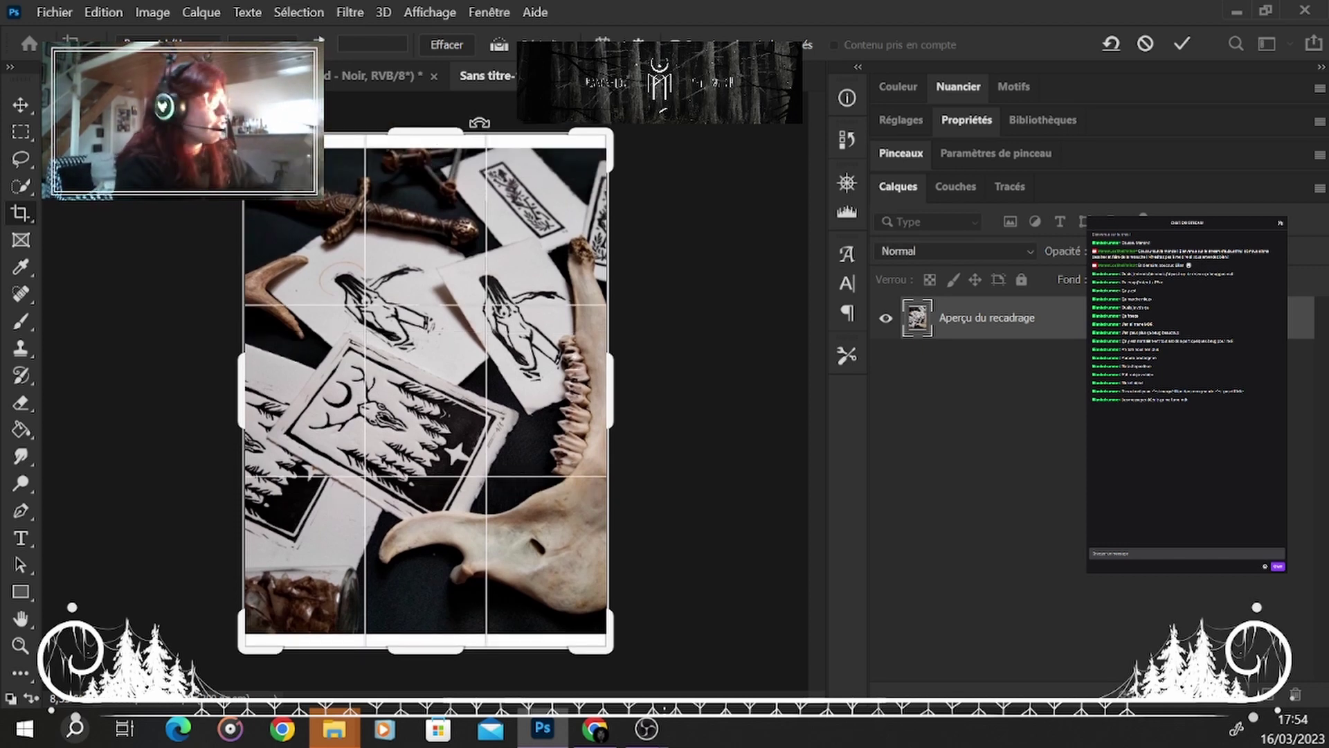
{"action": "key", "text": "ctrl+plus"}
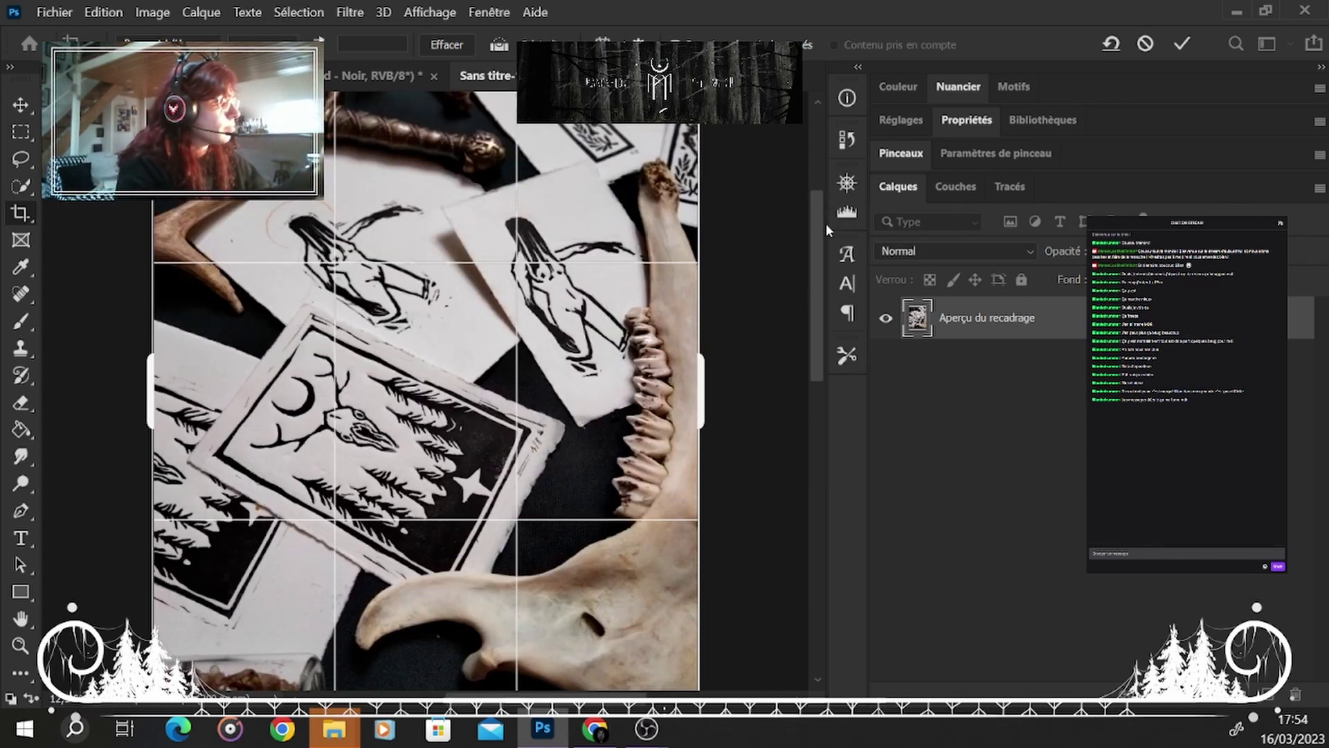
{"action": "left_click_drag", "start_coordinate": [825, 223], "coordinate": [823, 251]}
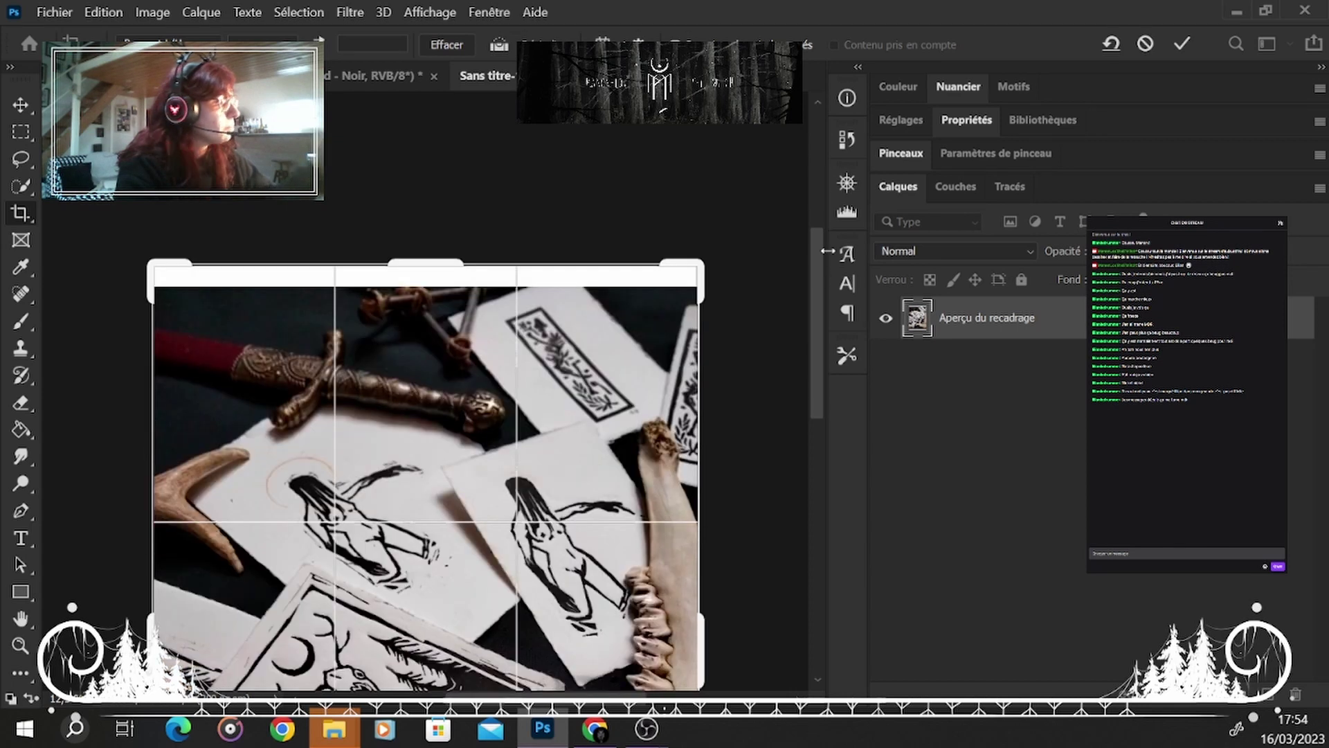
{"action": "left_click_drag", "start_coordinate": [439, 223], "coordinate": [440, 217]}
{"action": "left_click_drag", "start_coordinate": [812, 267], "coordinate": [816, 481]}
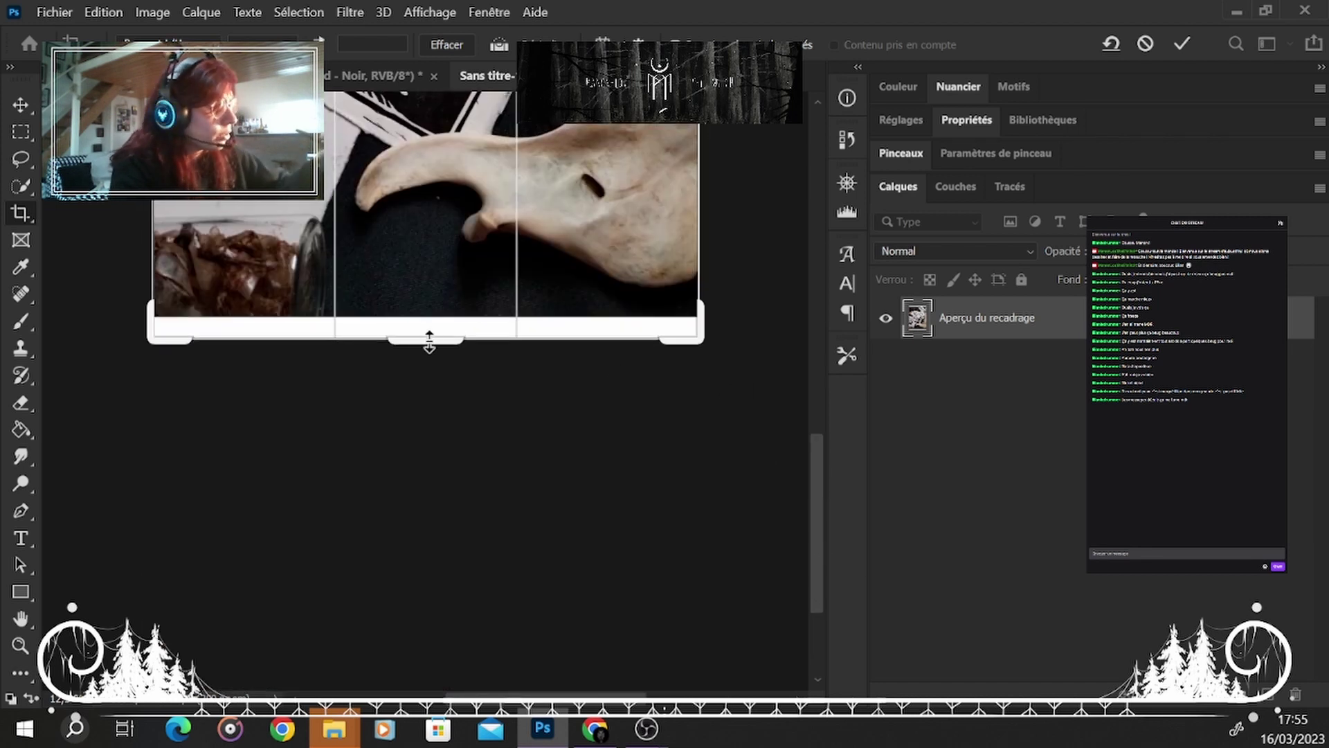
{"action": "mouse_move", "coordinate": [430, 342]}
{"action": "left_mouse_down"}
{"action": "mouse_move", "coordinate": [457, 318]}
{"action": "mouse_move", "coordinate": [443, 333]}
{"action": "left_mouse_up"}
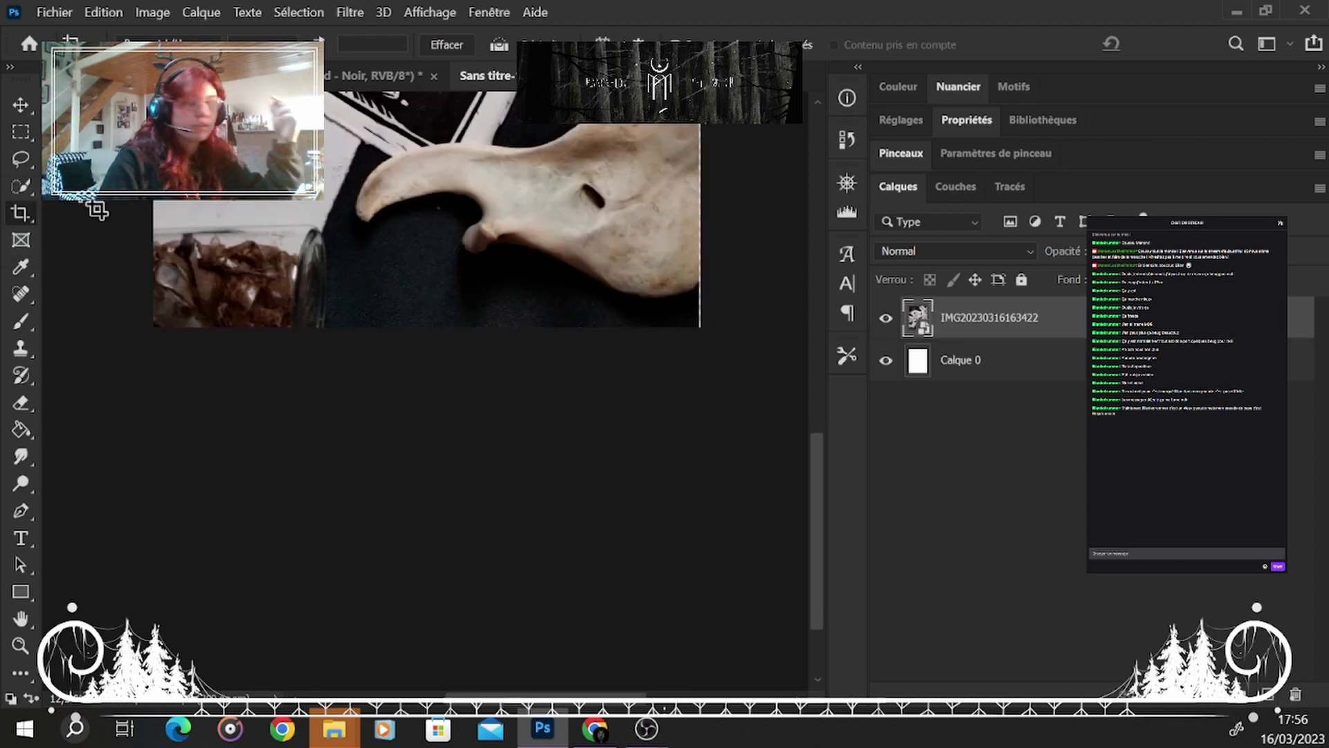
{"action": "left_click_drag", "start_coordinate": [817, 462], "coordinate": [818, 367]}
{"action": "scroll", "coordinate": [821, 446], "scroll_direction": "down", "scroll_amount": 1}
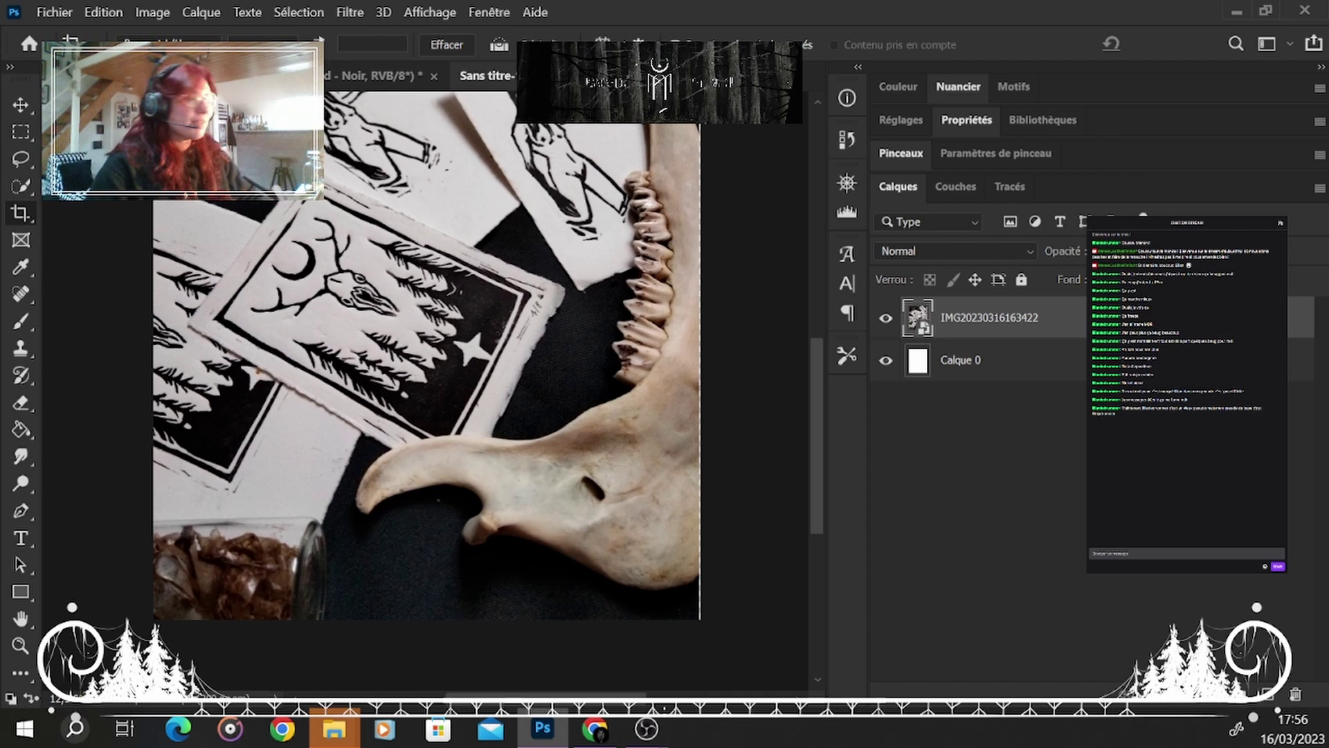
{"action": "left_click_drag", "start_coordinate": [817, 401], "coordinate": [809, 338]}
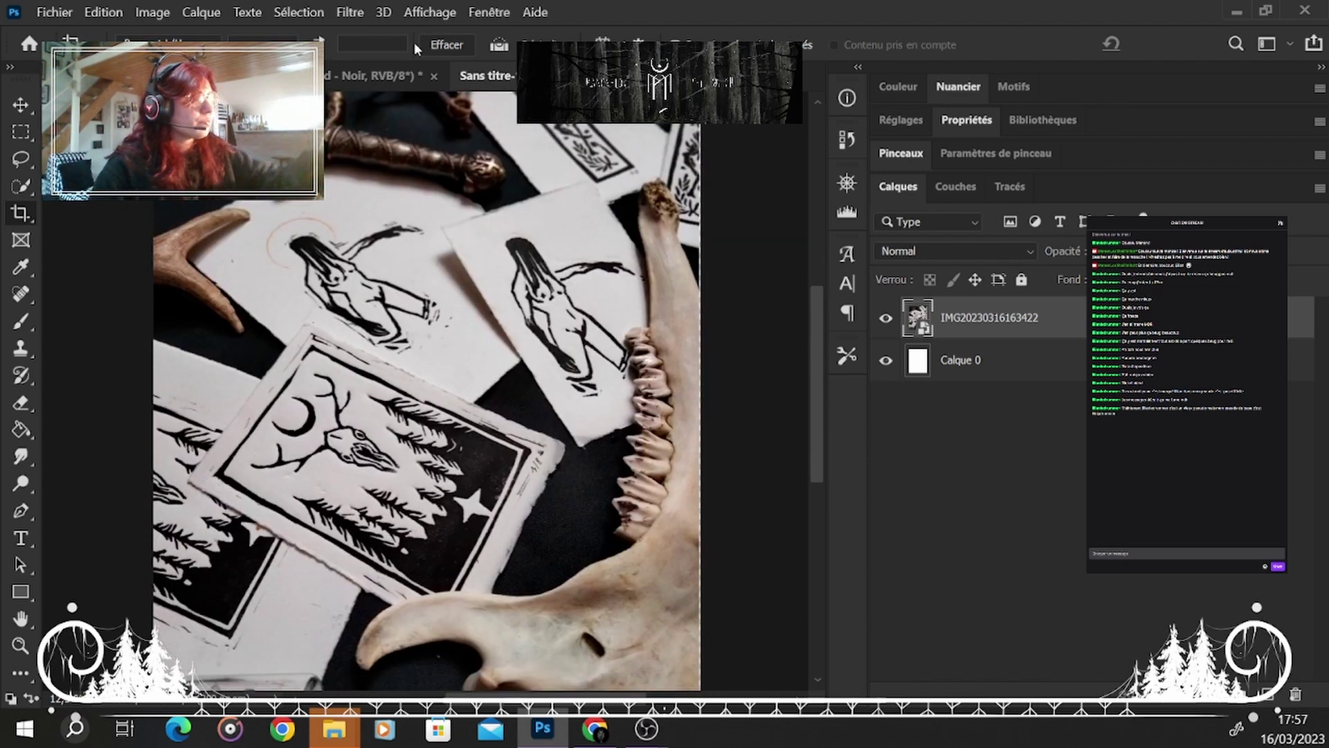
{"action": "left_click", "coordinate": [356, 16]}
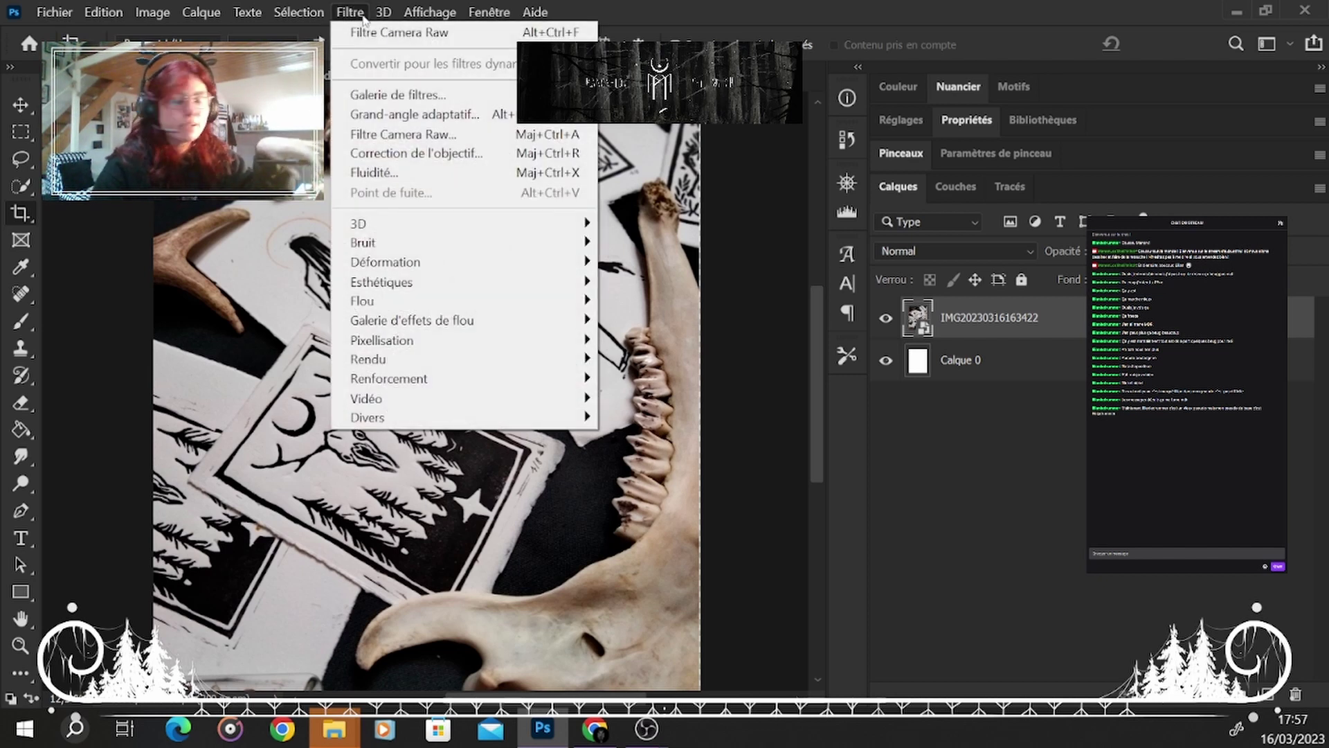
{"action": "left_click", "coordinate": [462, 136]}
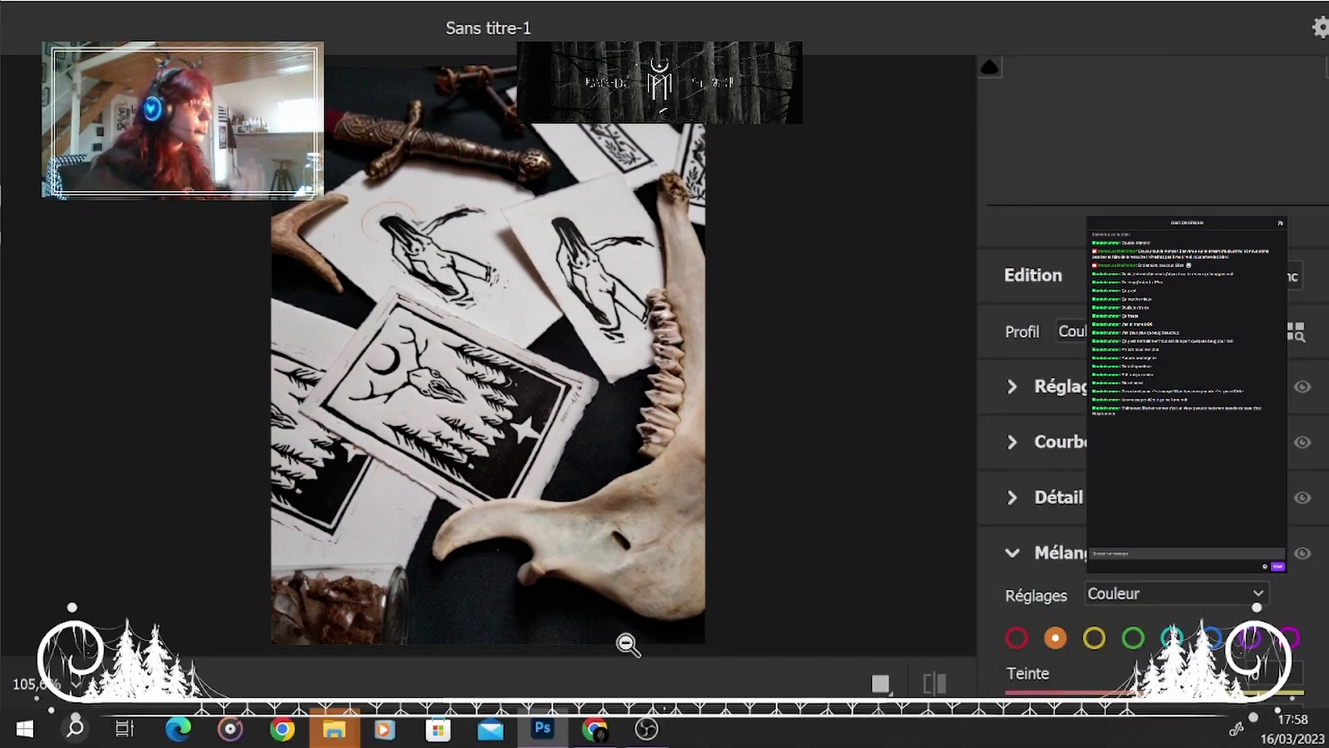
Increase the photo's contrast in the Camera Raw basic adjustments.
{"action": "left_click", "coordinate": [628, 644]}
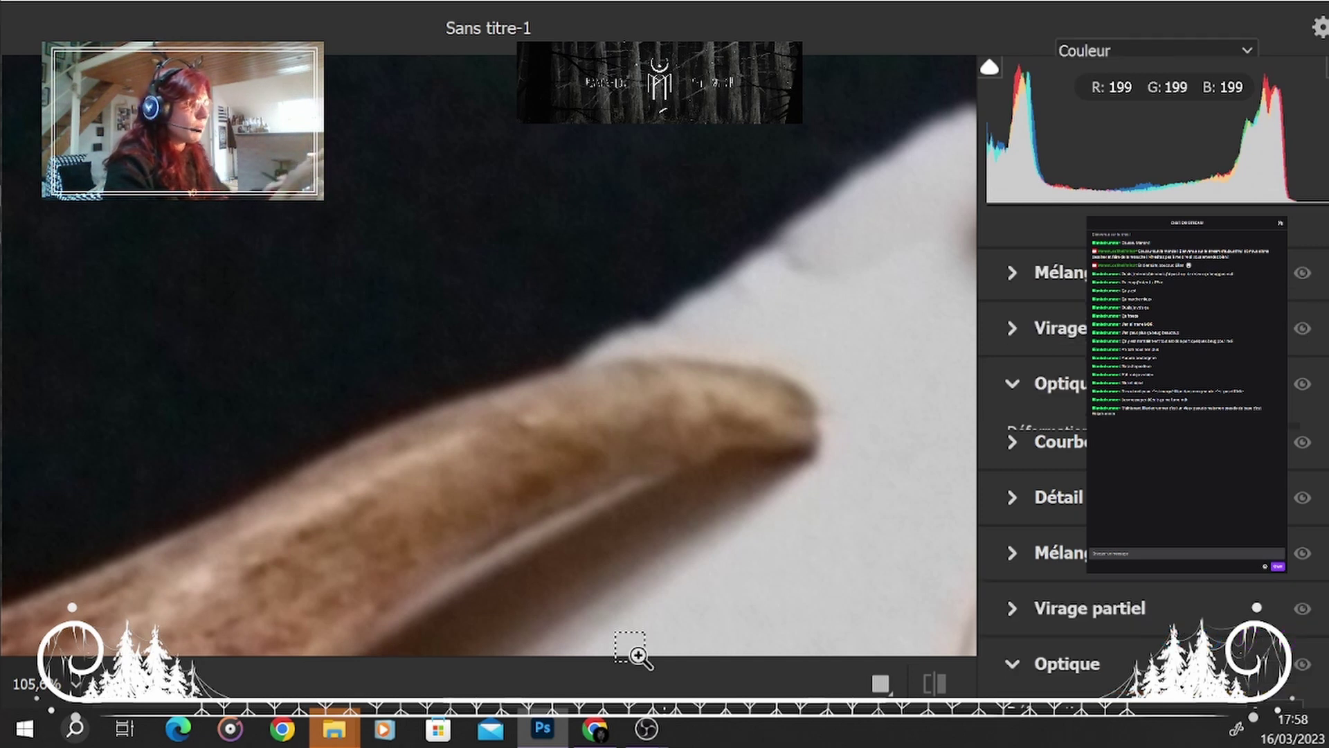
{"action": "left_click_drag", "start_coordinate": [765, 444], "coordinate": [577, 577]}
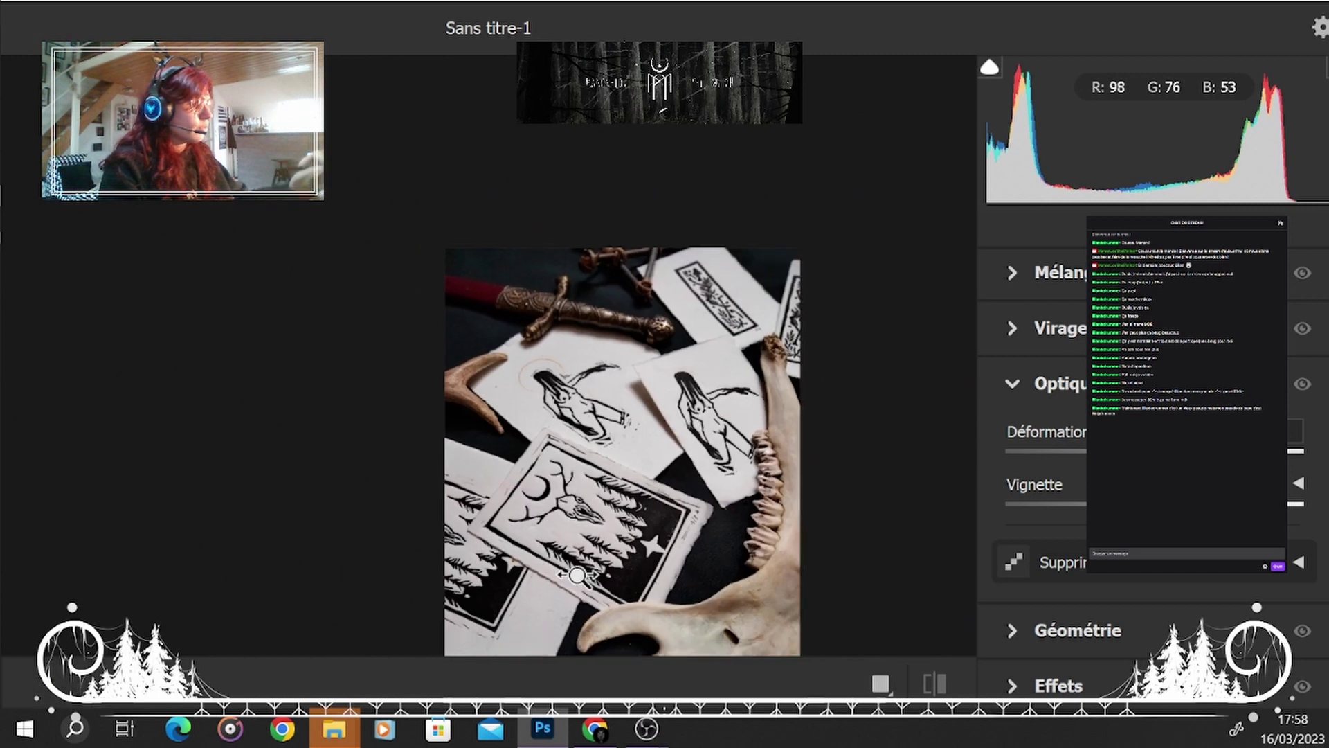
{"action": "left_click", "coordinate": [846, 525]}
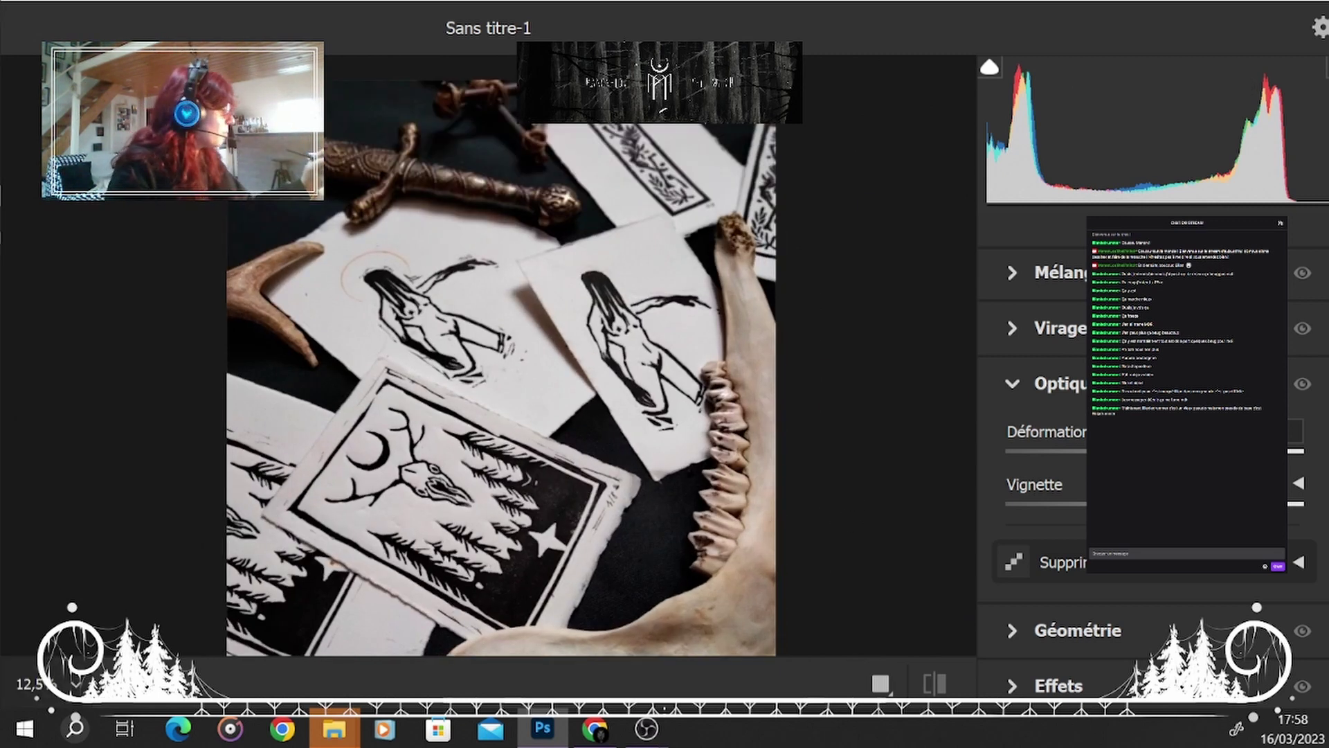
{"action": "scroll", "coordinate": [1177, 485], "scroll_direction": "up", "scroll_amount": 1}
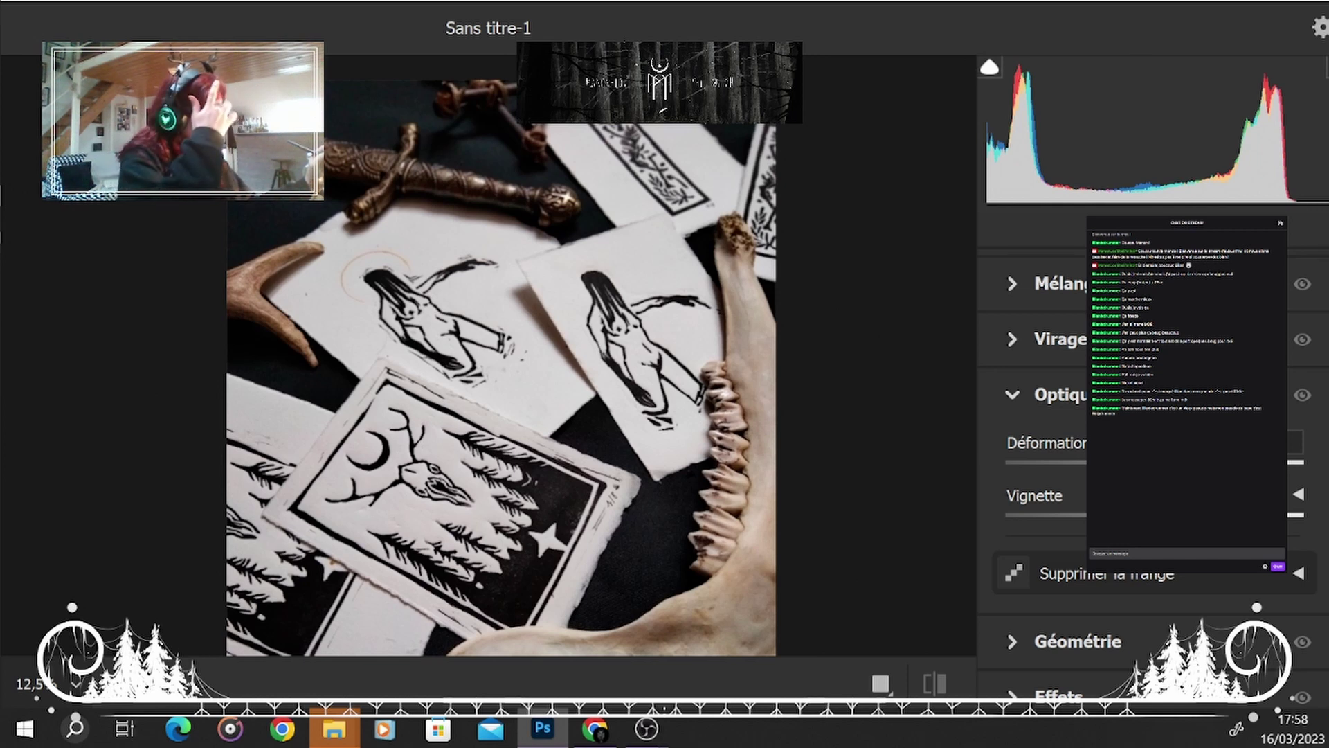
{"action": "scroll", "coordinate": [1153, 485], "scroll_direction": "up", "scroll_amount": 1}
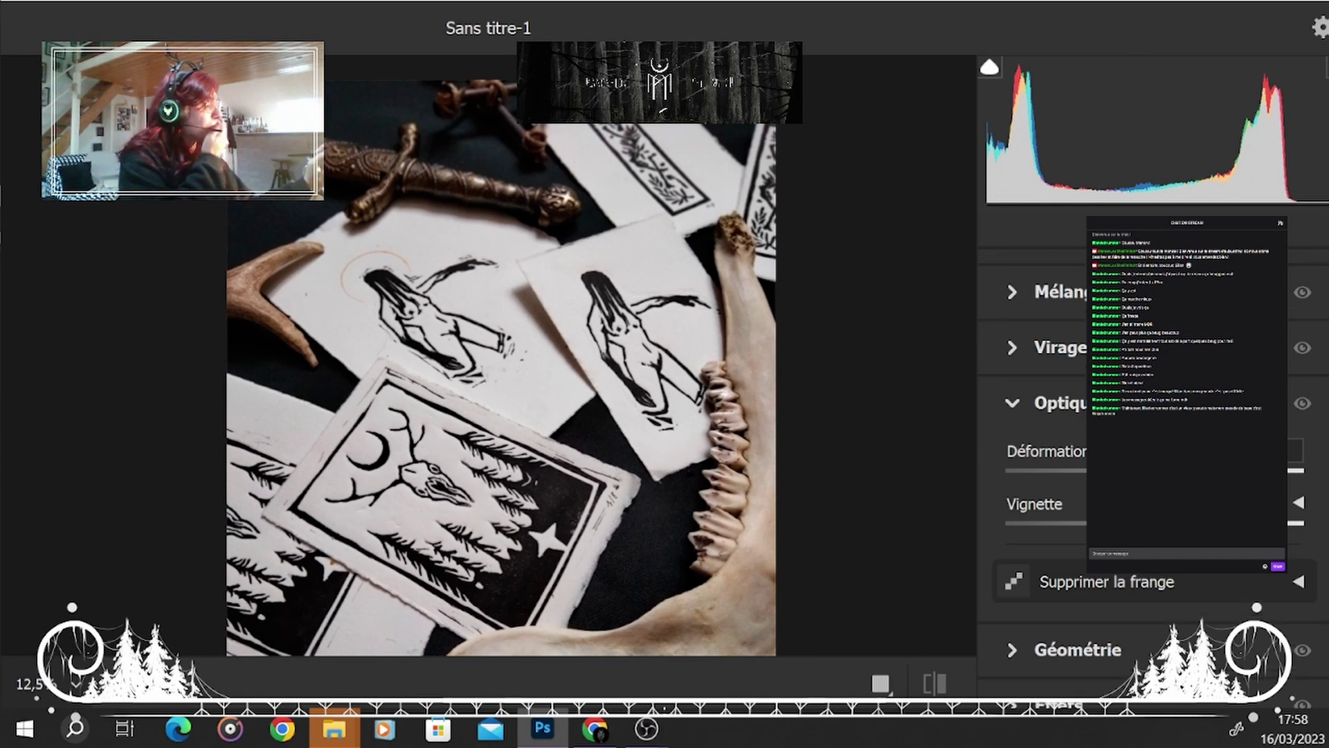
{"action": "scroll", "coordinate": [1150, 485], "scroll_direction": "up", "scroll_amount": 1}
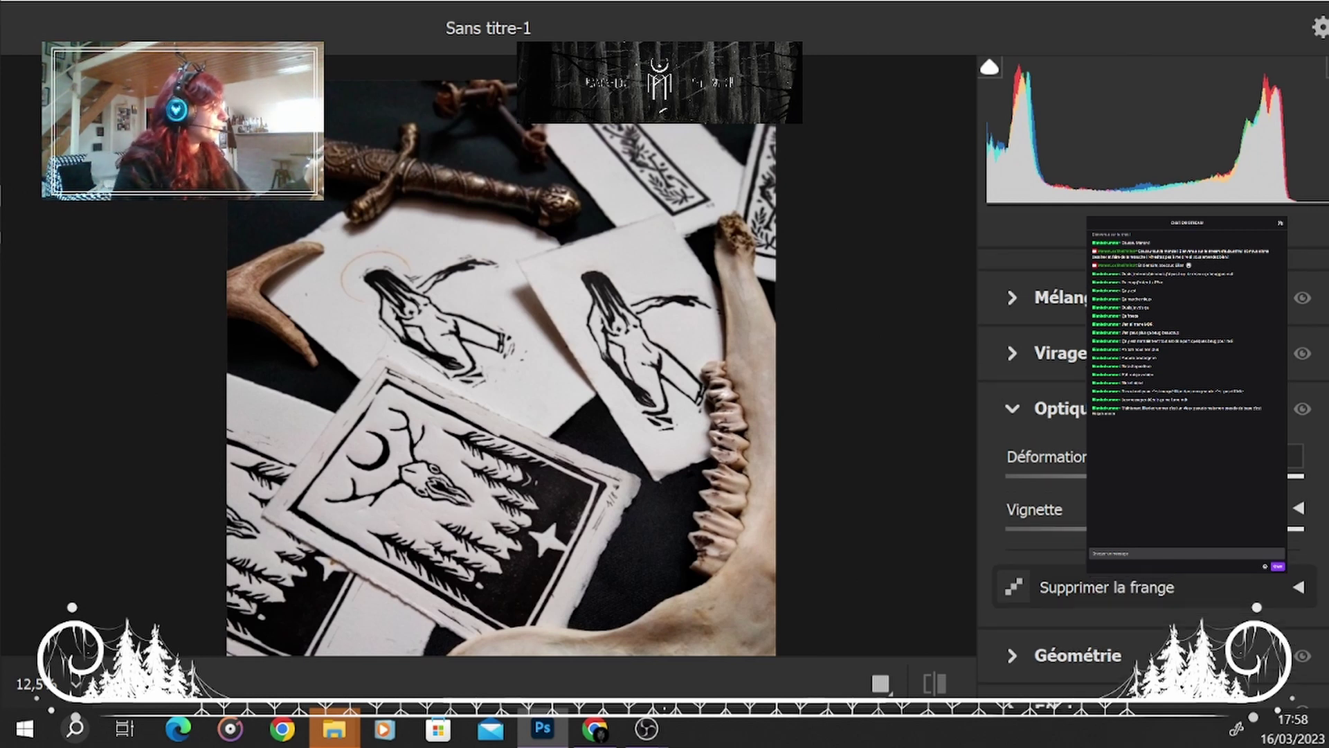
{"action": "scroll", "coordinate": [1149, 485], "scroll_direction": "up", "scroll_amount": 5}
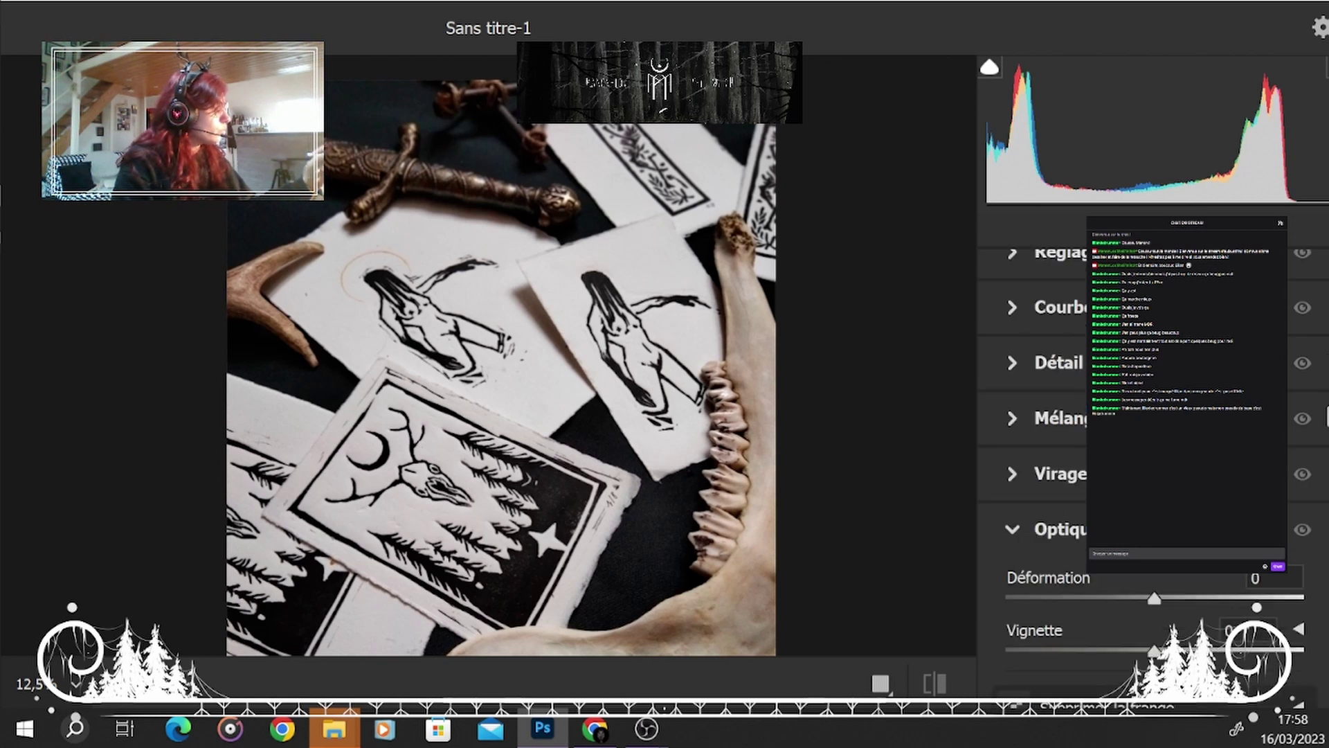
{"action": "scroll", "coordinate": [1149, 450], "scroll_direction": "up", "scroll_amount": 4}
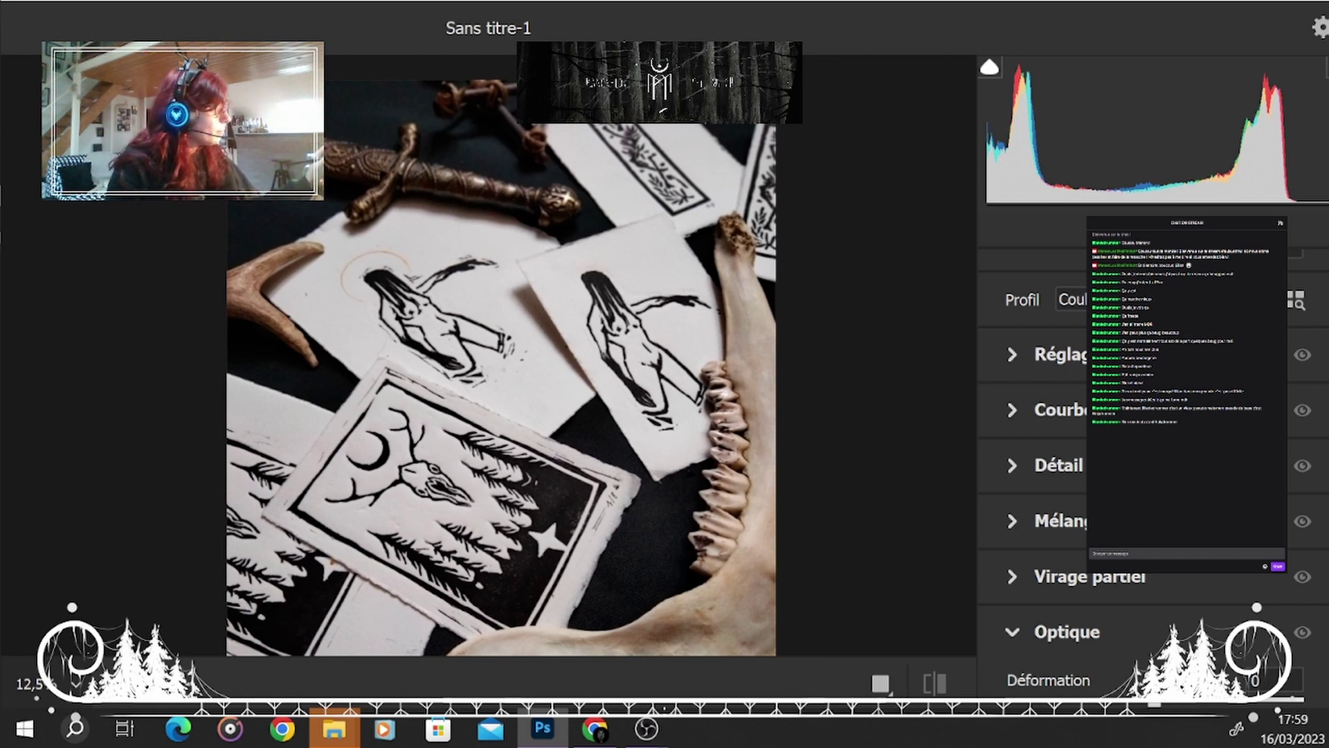
{"action": "scroll", "coordinate": [1153, 485], "scroll_direction": "up", "scroll_amount": 1}
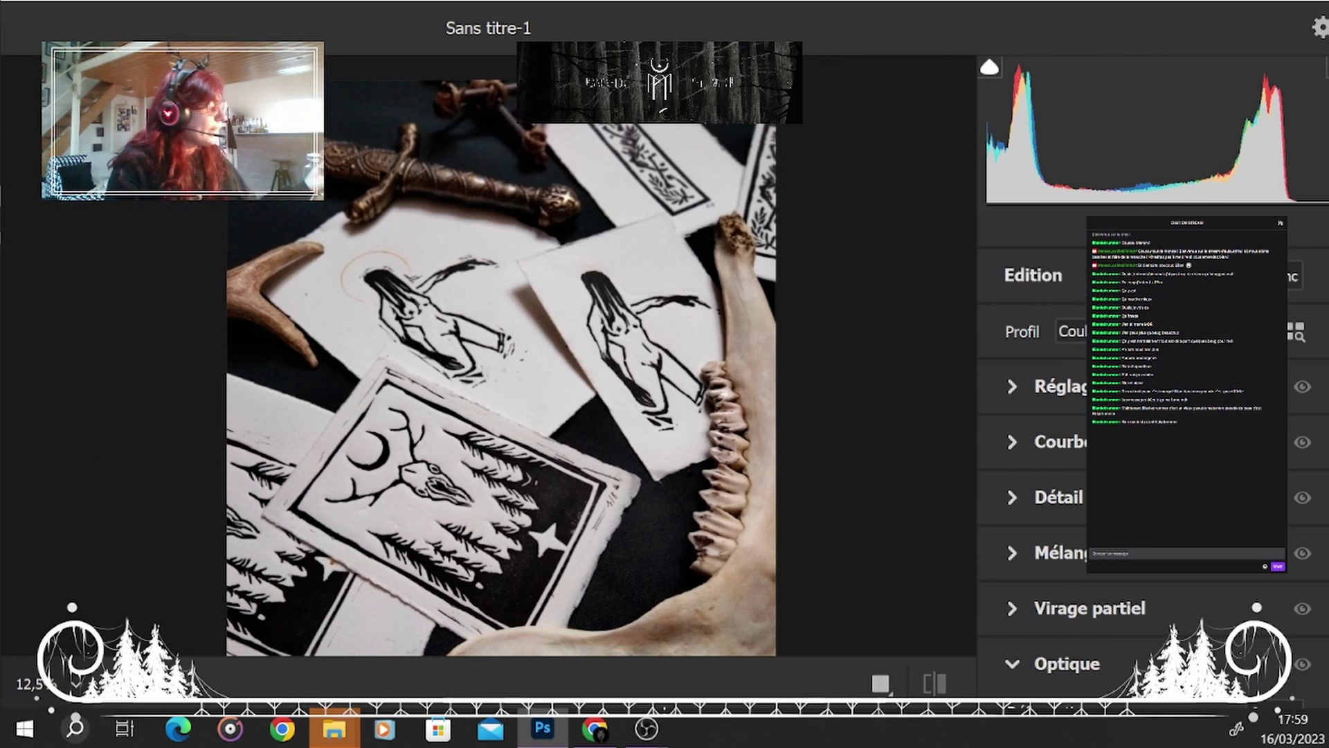
{"action": "left_click", "coordinate": [1012, 386]}
{"action": "scroll", "coordinate": [1153, 485], "scroll_direction": "down", "scroll_amount": 3}
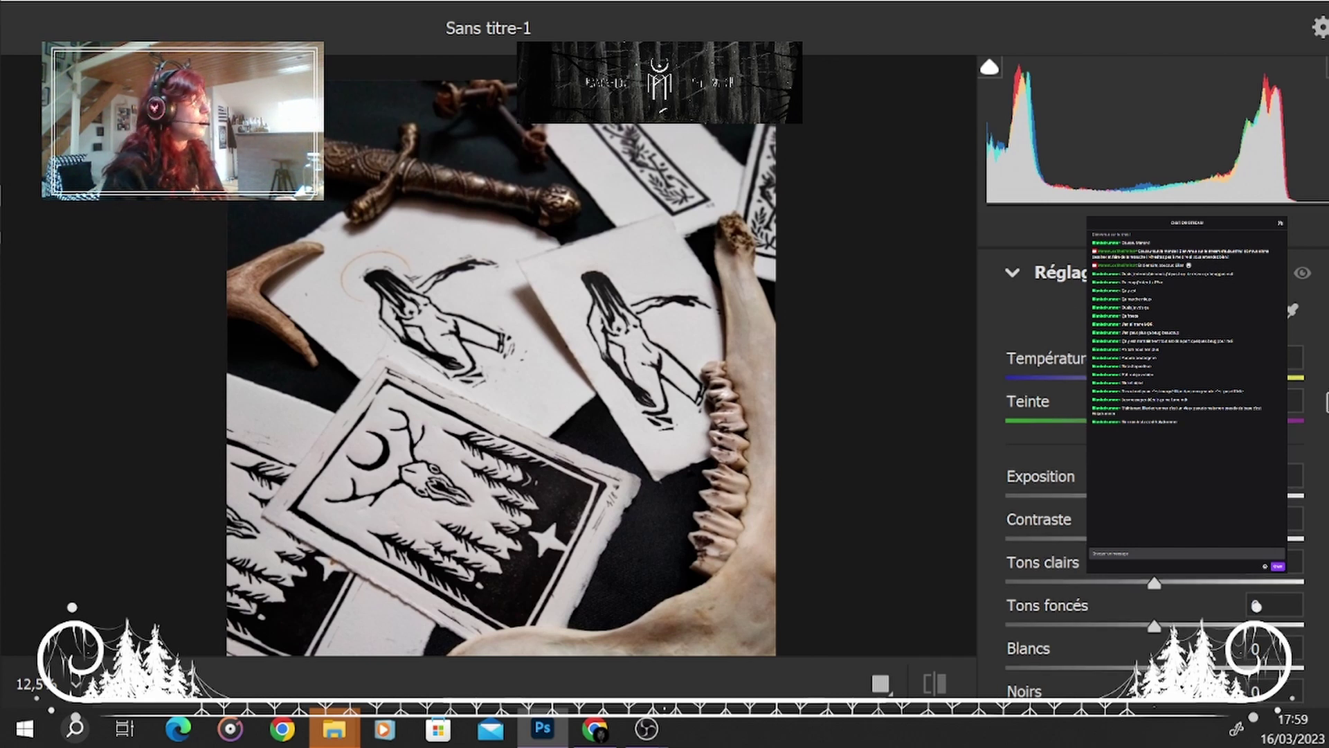
{"action": "scroll", "coordinate": [1153, 485], "scroll_direction": "down", "scroll_amount": 2}
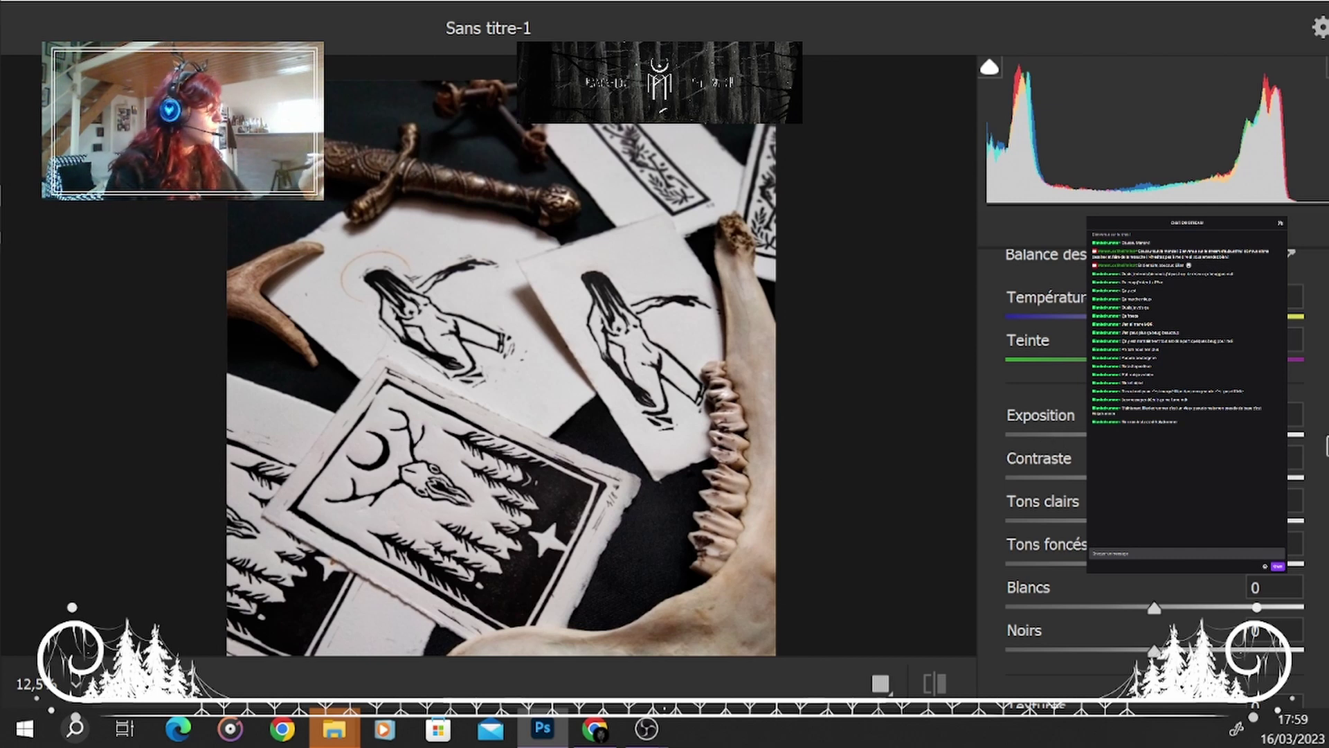
{"action": "scroll", "coordinate": [1153, 443], "scroll_direction": "down", "scroll_amount": 1}
{"action": "scroll", "coordinate": [1153, 443], "scroll_direction": "down", "scroll_amount": 2}
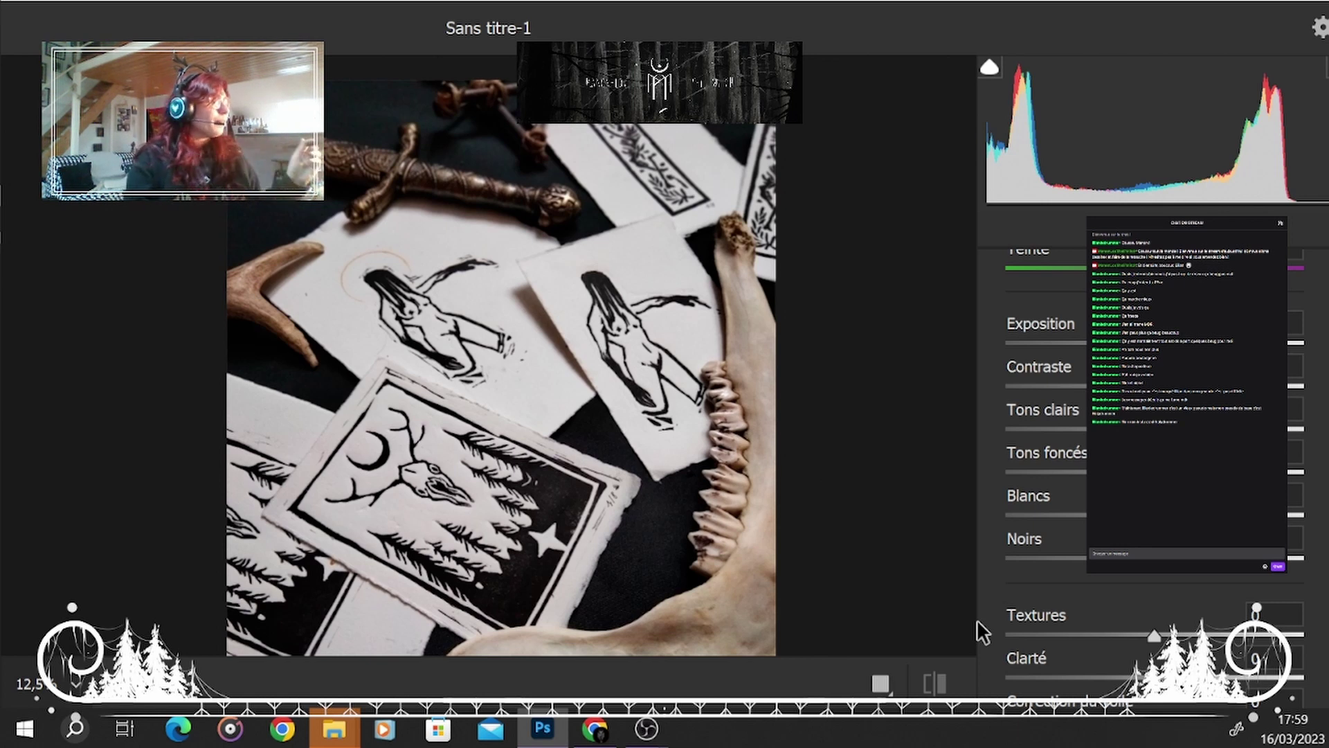
{"action": "left_click", "coordinate": [1295, 365]}
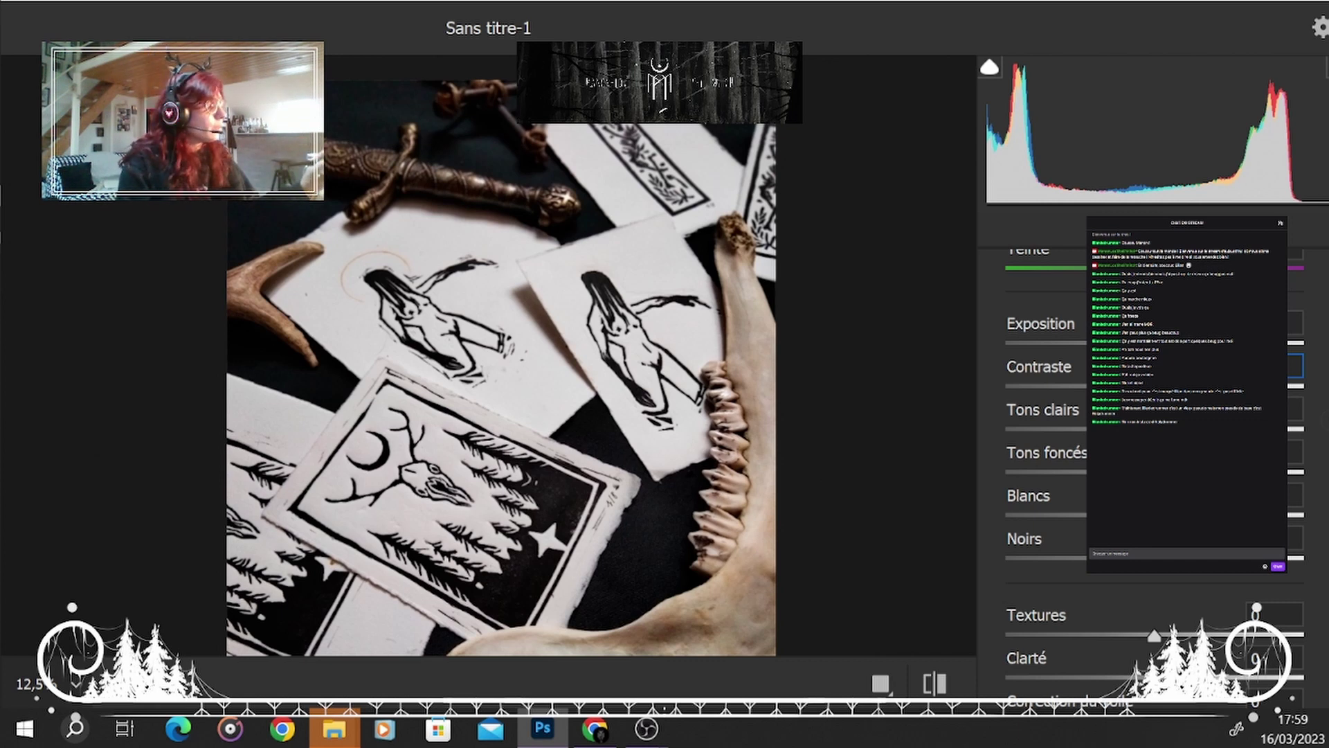
Set the photo's clarity (Clarté) to +35.
{"action": "scroll", "coordinate": [1149, 450], "scroll_direction": "up", "scroll_amount": 2}
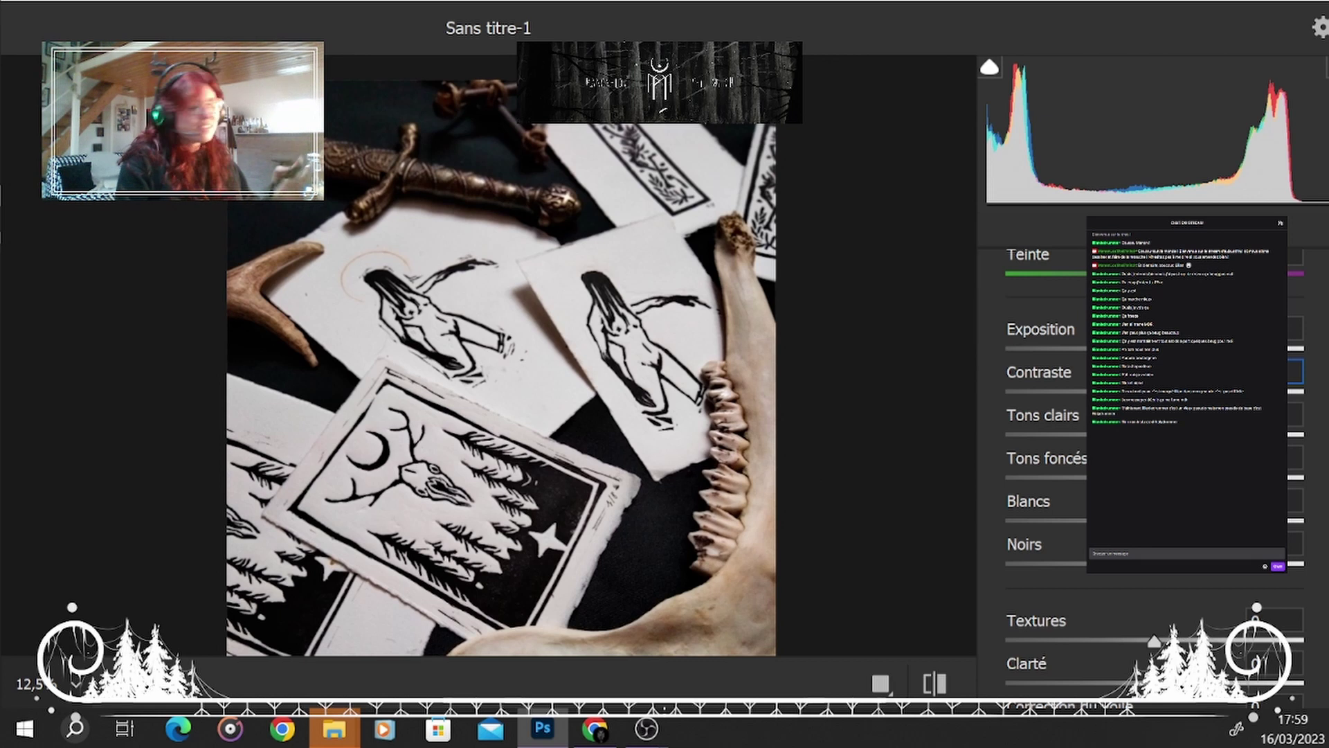
{"action": "scroll", "coordinate": [1150, 450], "scroll_direction": "down", "scroll_amount": 1}
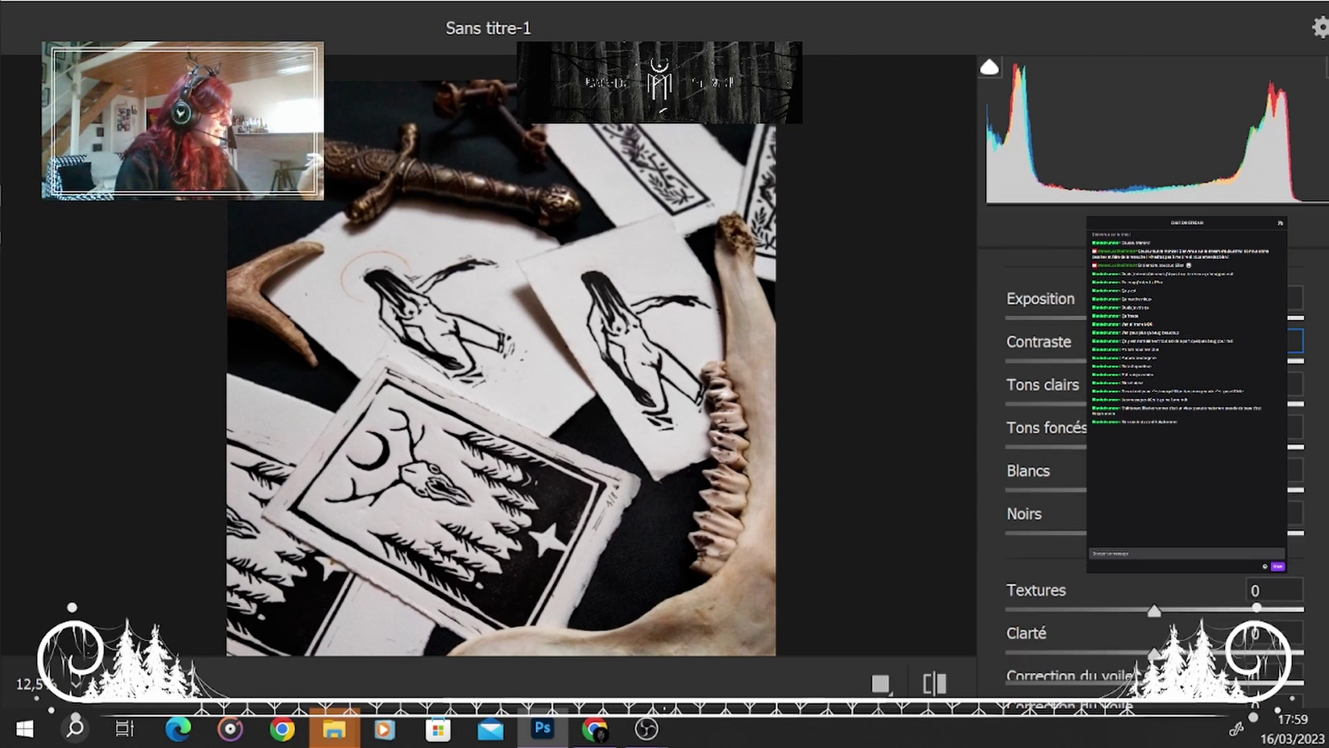
{"action": "scroll", "coordinate": [1257, 607], "scroll_direction": "down", "scroll_amount": 1}
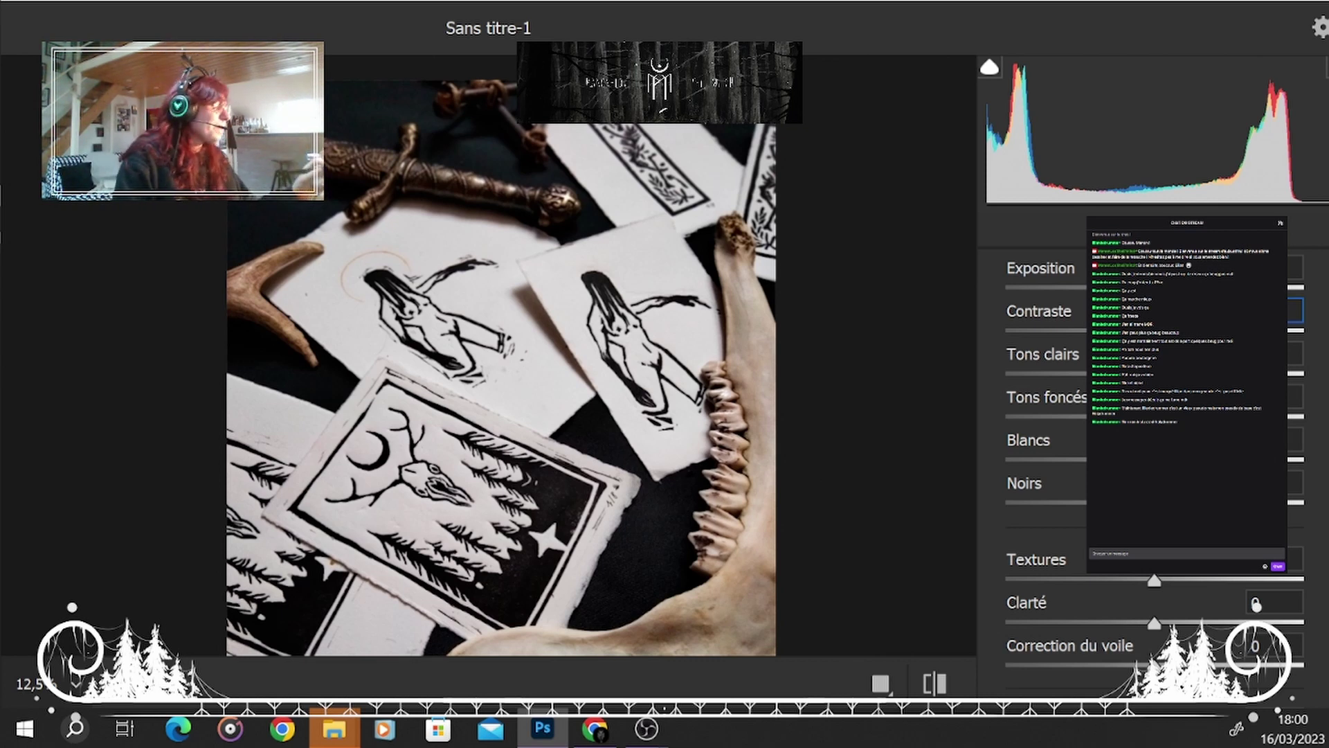
{"action": "left_click_drag", "start_coordinate": [1154, 623], "coordinate": [1208, 644]}
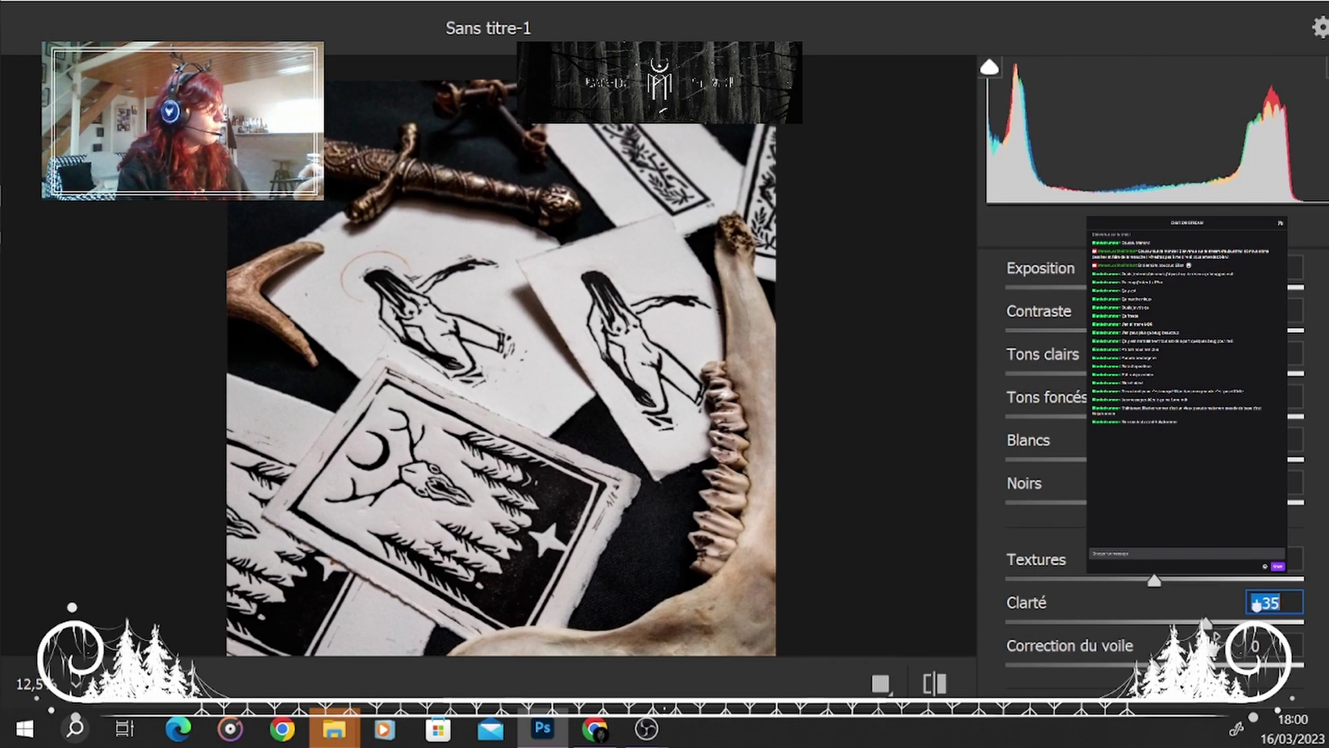
Push the photo's saturation to the maximum in the basic adjustments and bring it back down close to neutral.
{"action": "scroll", "coordinate": [1287, 601], "scroll_direction": "down", "scroll_amount": 1}
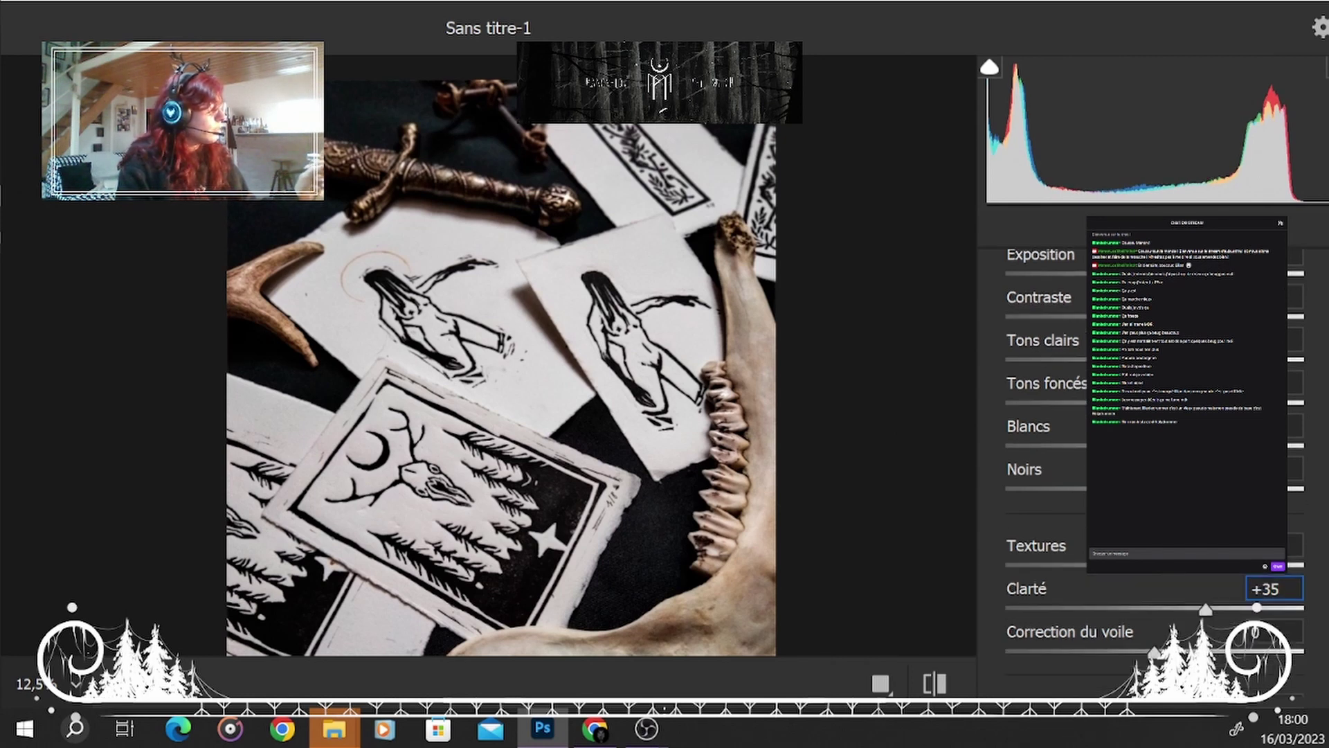
{"action": "scroll", "coordinate": [1274, 588], "scroll_direction": "down", "scroll_amount": 3}
{"action": "scroll", "coordinate": [1274, 589], "scroll_direction": "down", "scroll_amount": 6}
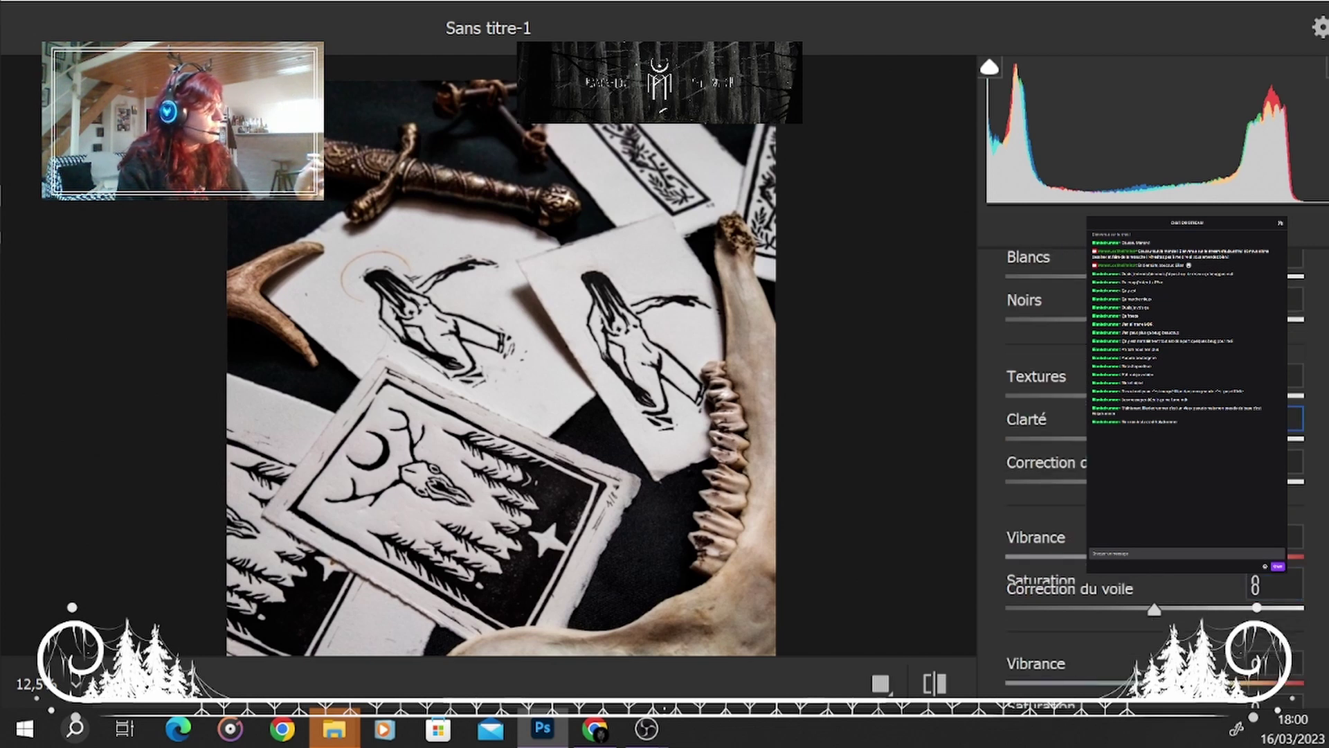
{"action": "scroll", "coordinate": [1274, 589], "scroll_direction": "down", "scroll_amount": 2}
{"action": "scroll", "coordinate": [1153, 488], "scroll_direction": "up", "scroll_amount": 1}
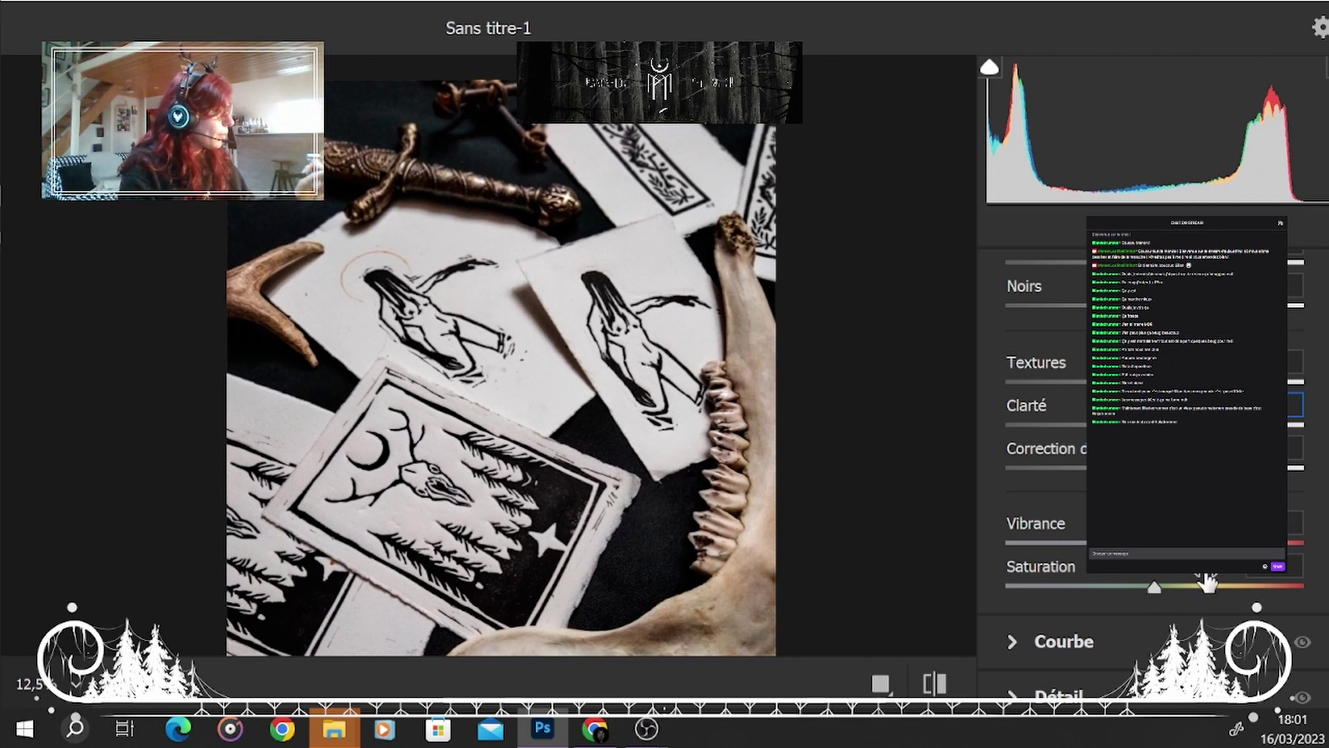
{"action": "scroll", "coordinate": [1154, 593], "scroll_direction": "down", "scroll_amount": 1}
{"action": "scroll", "coordinate": [1153, 574], "scroll_direction": "down", "scroll_amount": 3}
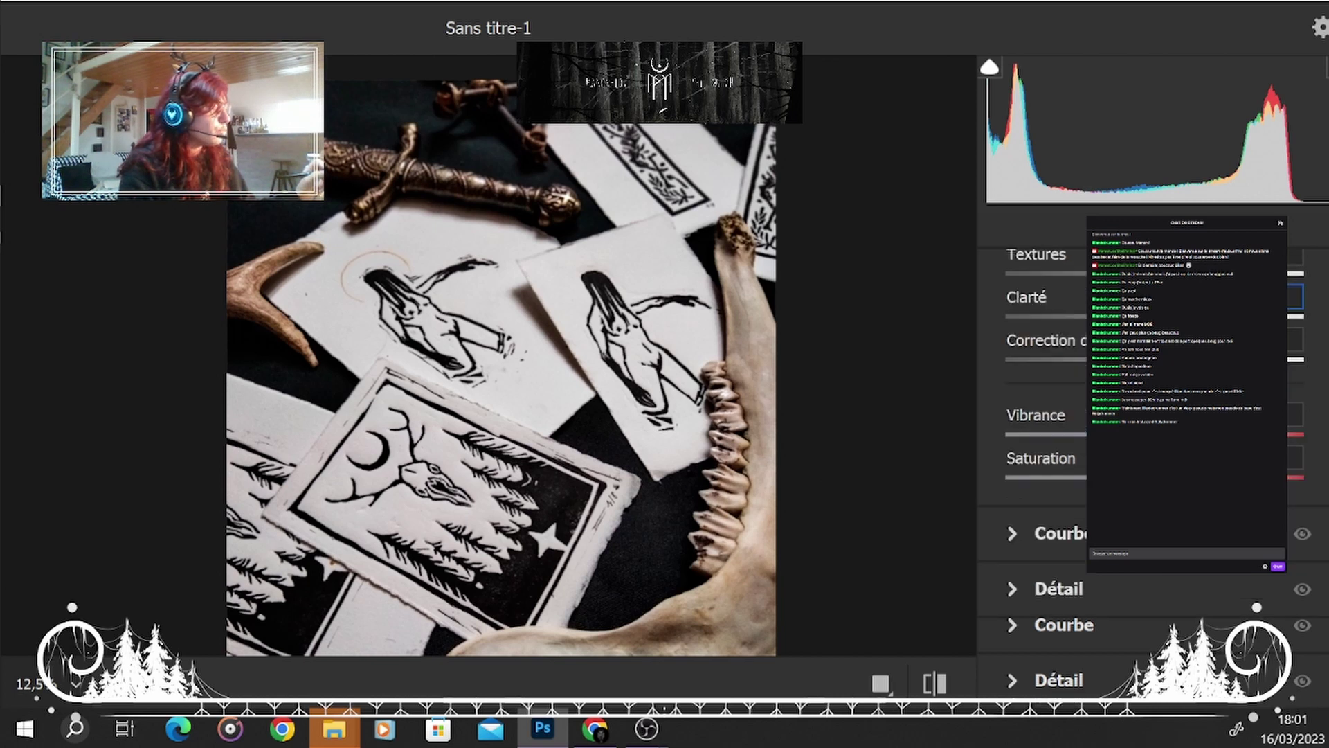
{"action": "scroll", "coordinate": [1153, 574], "scroll_direction": "down", "scroll_amount": 2}
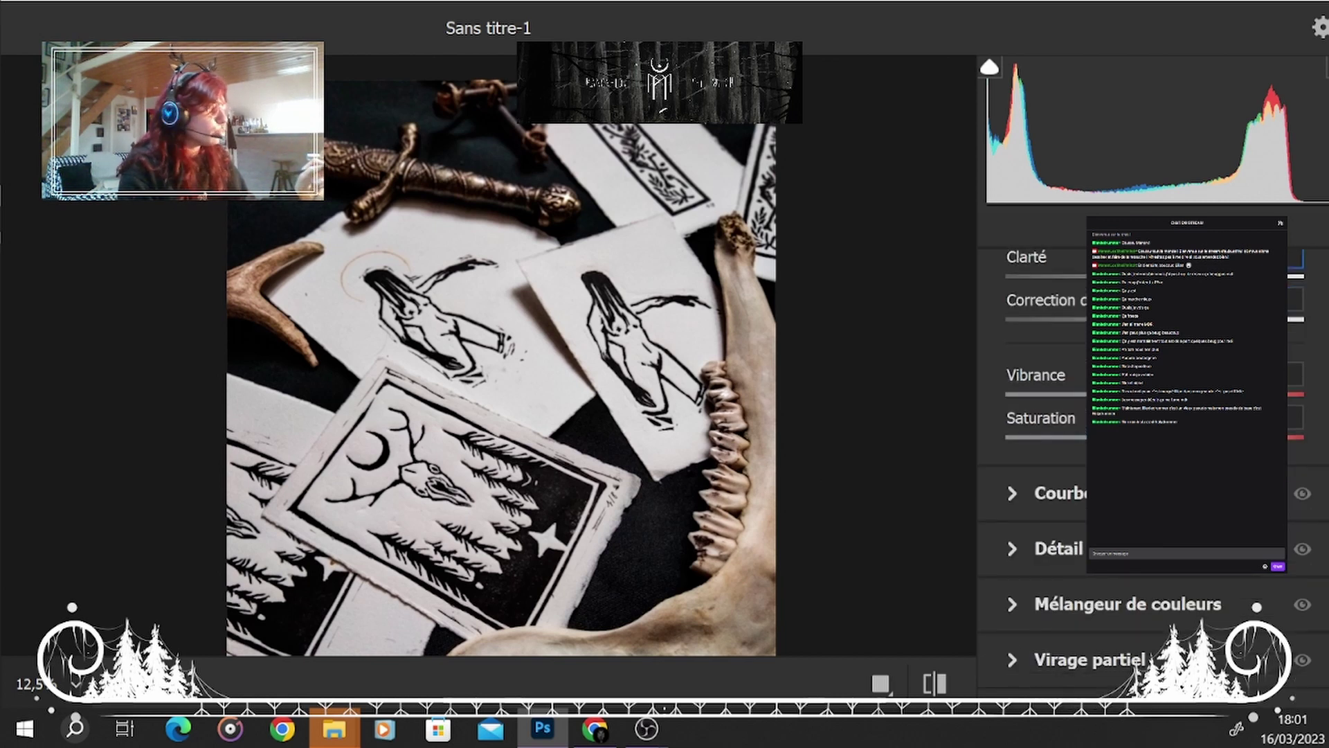
{"action": "scroll", "coordinate": [1154, 574], "scroll_direction": "up", "scroll_amount": 2}
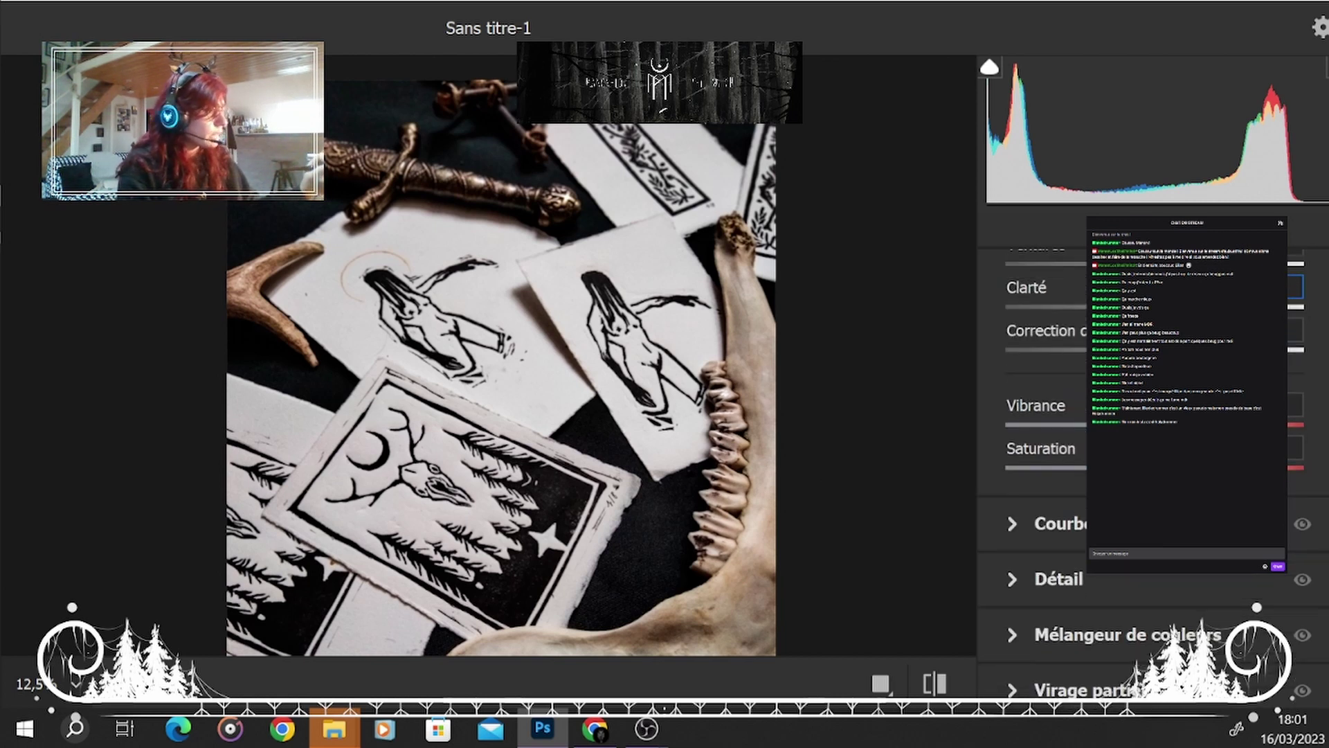
{"action": "left_click", "coordinate": [1295, 448]}
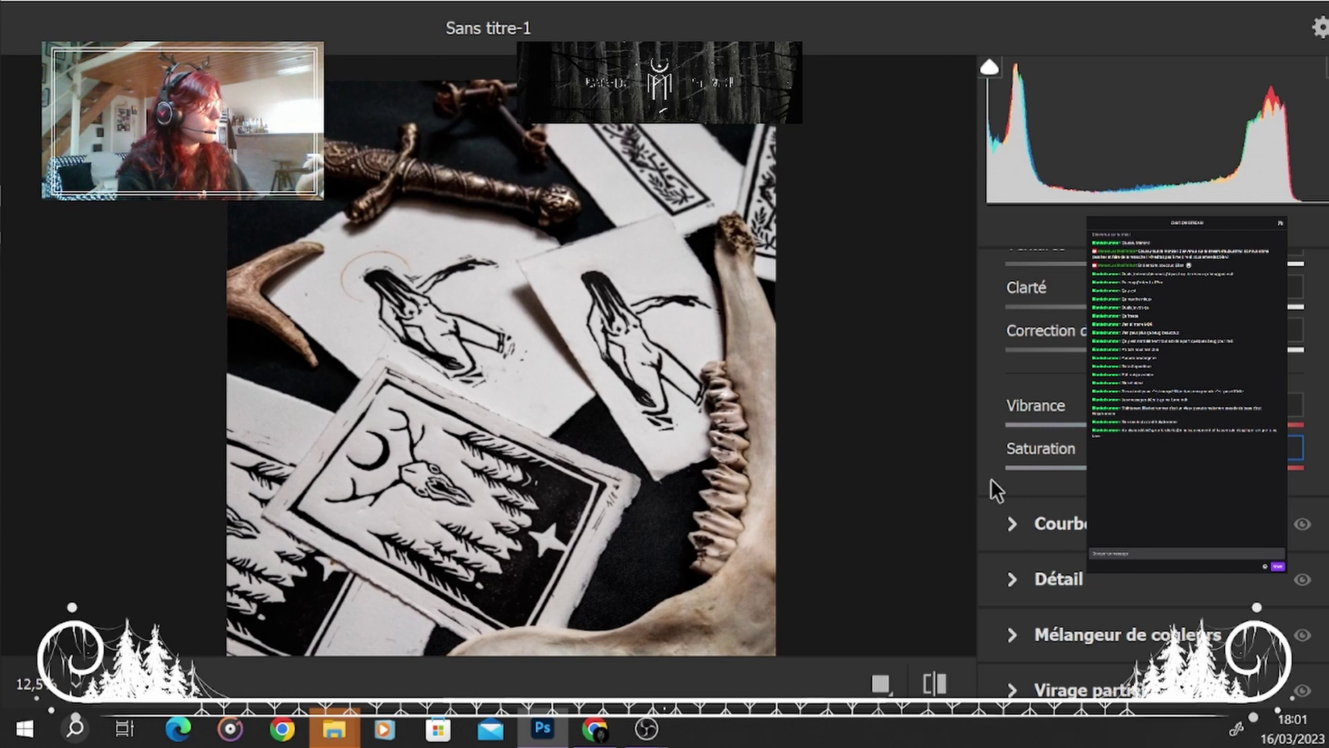
{"action": "left_click_drag", "start_coordinate": [1008, 467], "coordinate": [1294, 475]}
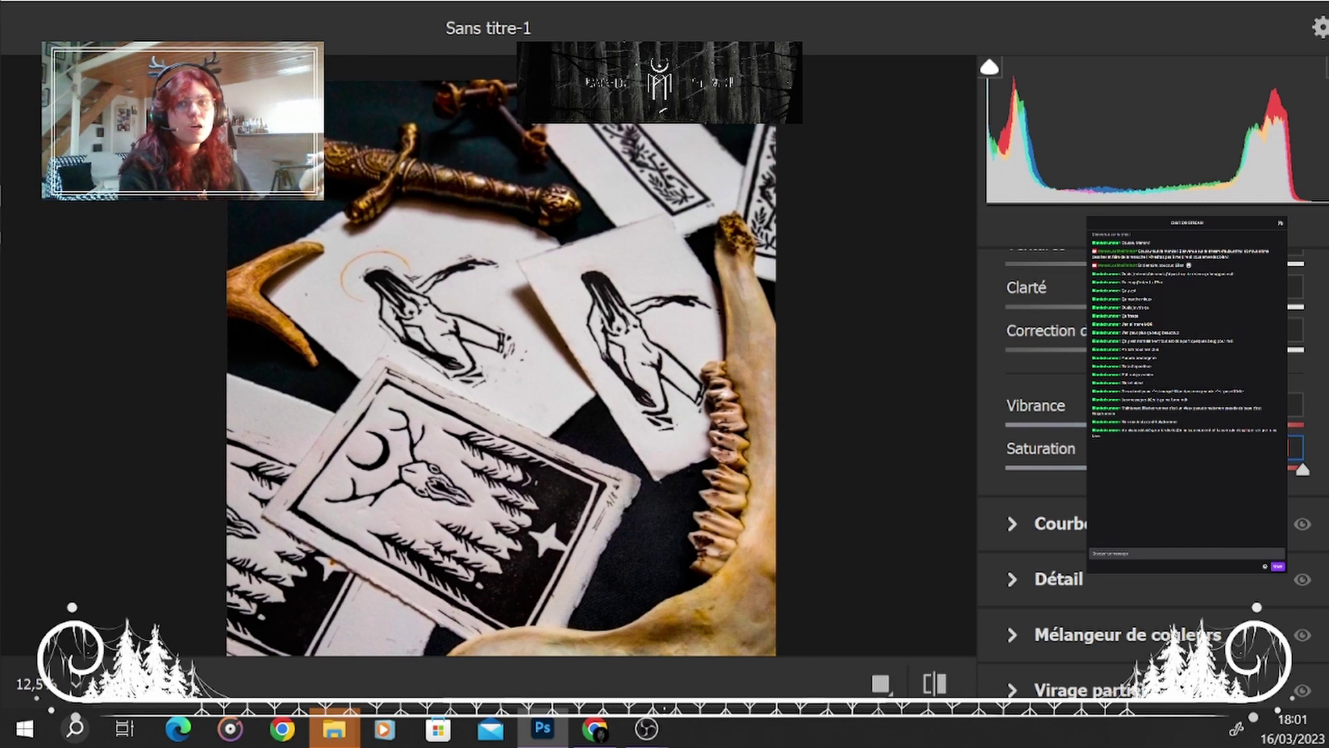
{"action": "left_click_drag", "start_coordinate": [1303, 470], "coordinate": [1177, 471]}
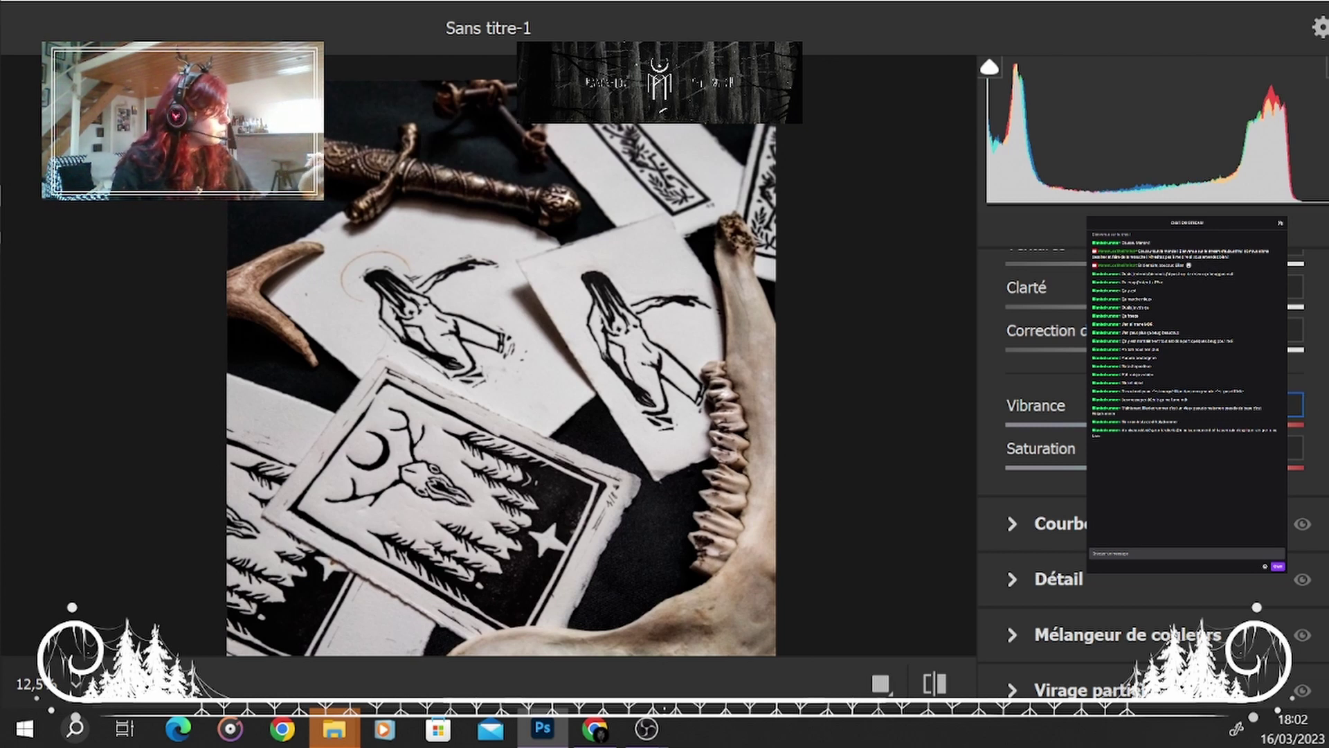
{"action": "left_click", "coordinate": [1296, 448]}
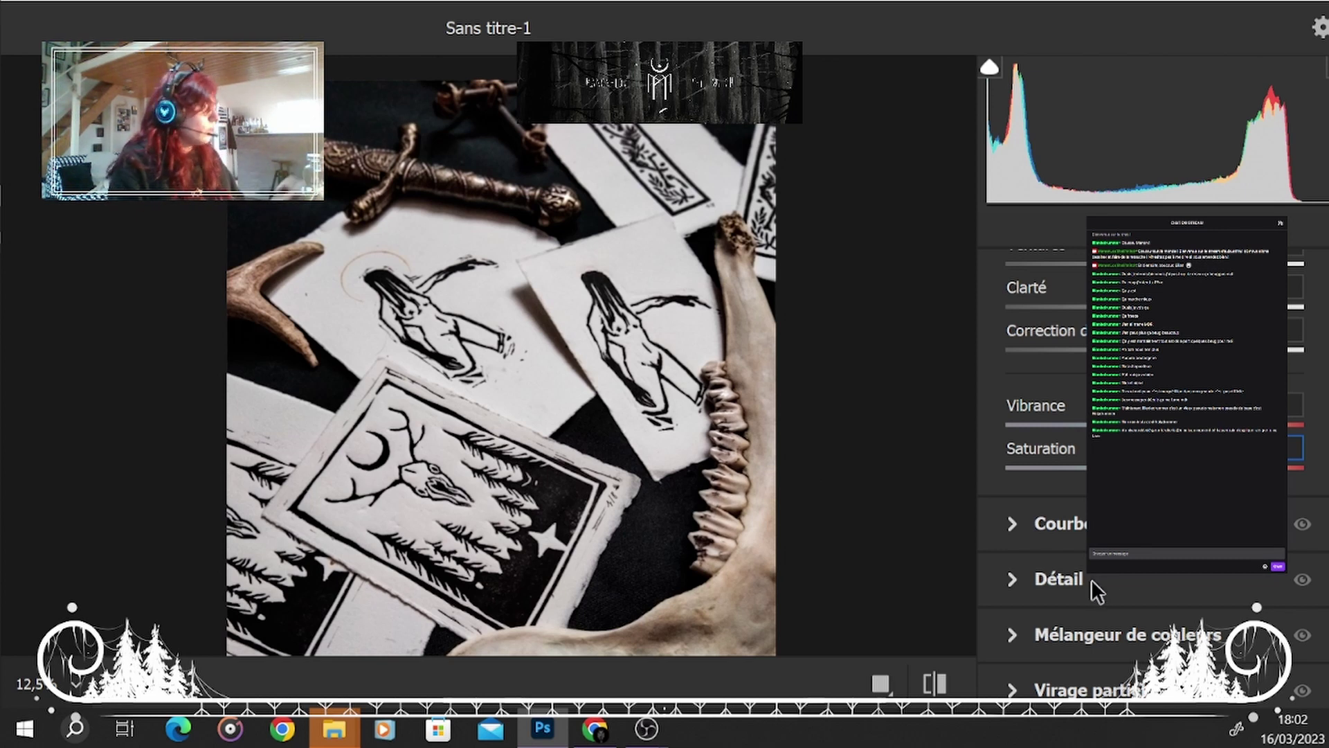
Expand the Détail settings and raise the sharpness (Netteté) to its maximum.
{"action": "left_click", "coordinate": [1066, 568]}
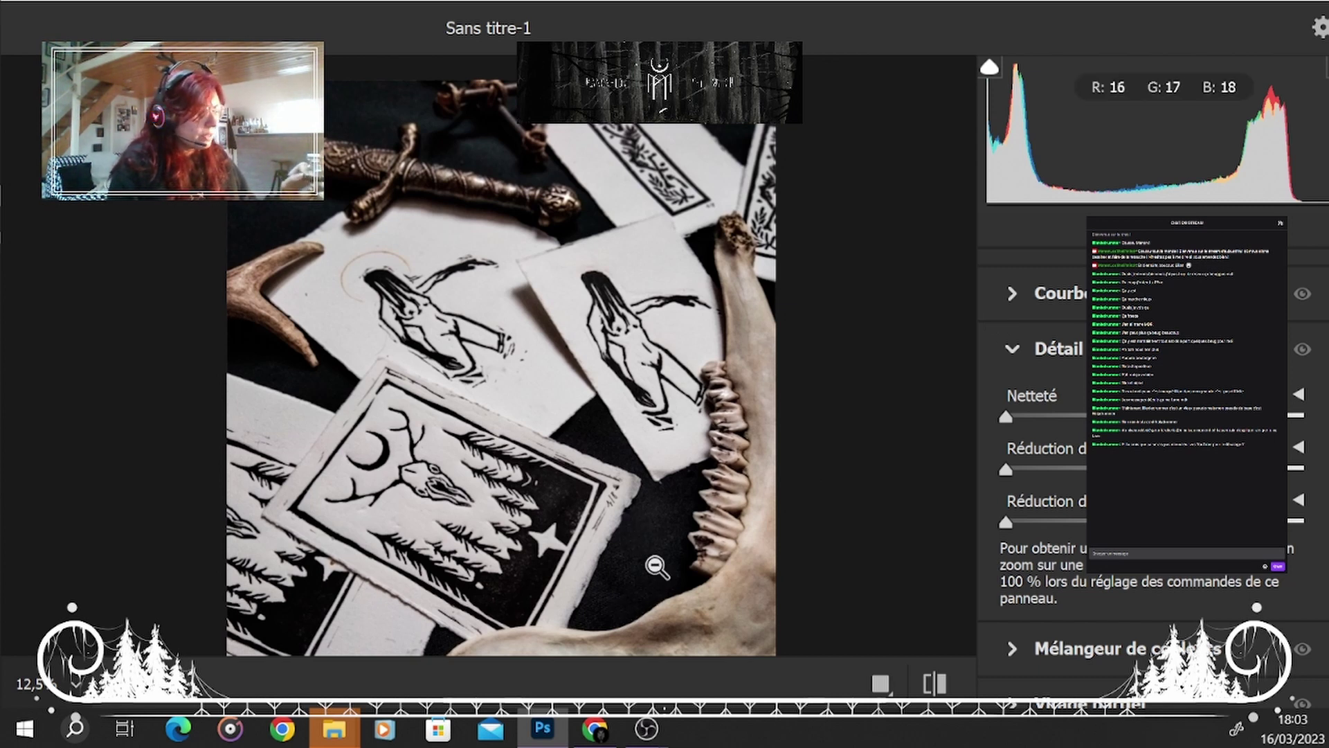
{"action": "scroll", "coordinate": [734, 585], "scroll_direction": "up", "scroll_amount": 2}
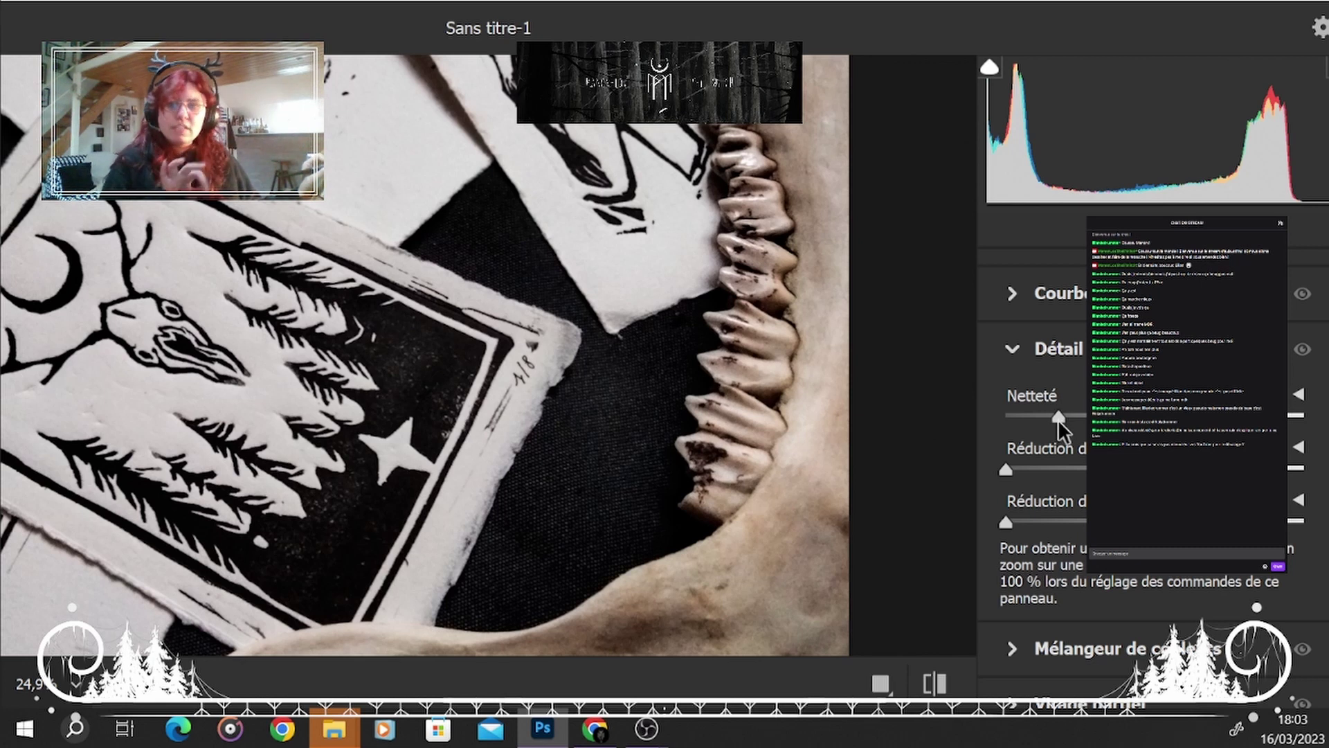
{"action": "left_click_drag", "start_coordinate": [1059, 423], "coordinate": [1084, 425]}
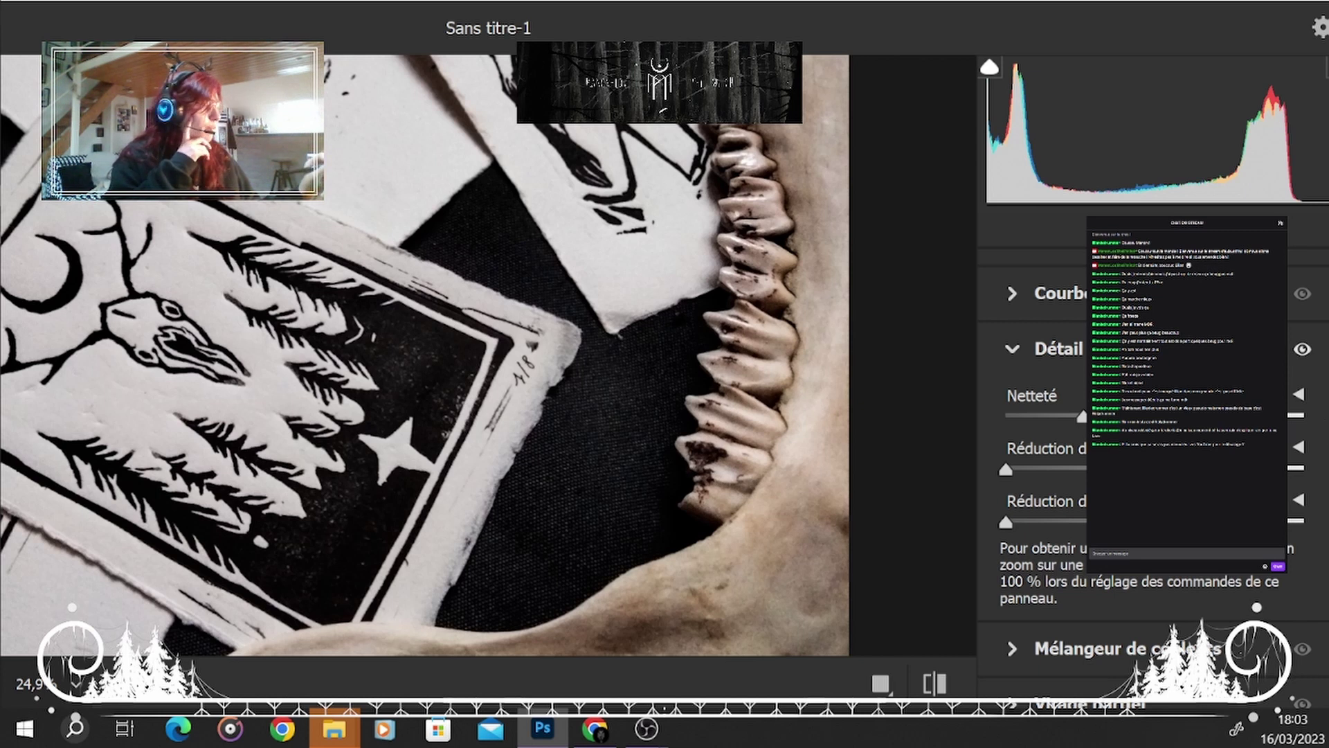
{"action": "left_click_drag", "start_coordinate": [1082, 416], "coordinate": [1328, 419]}
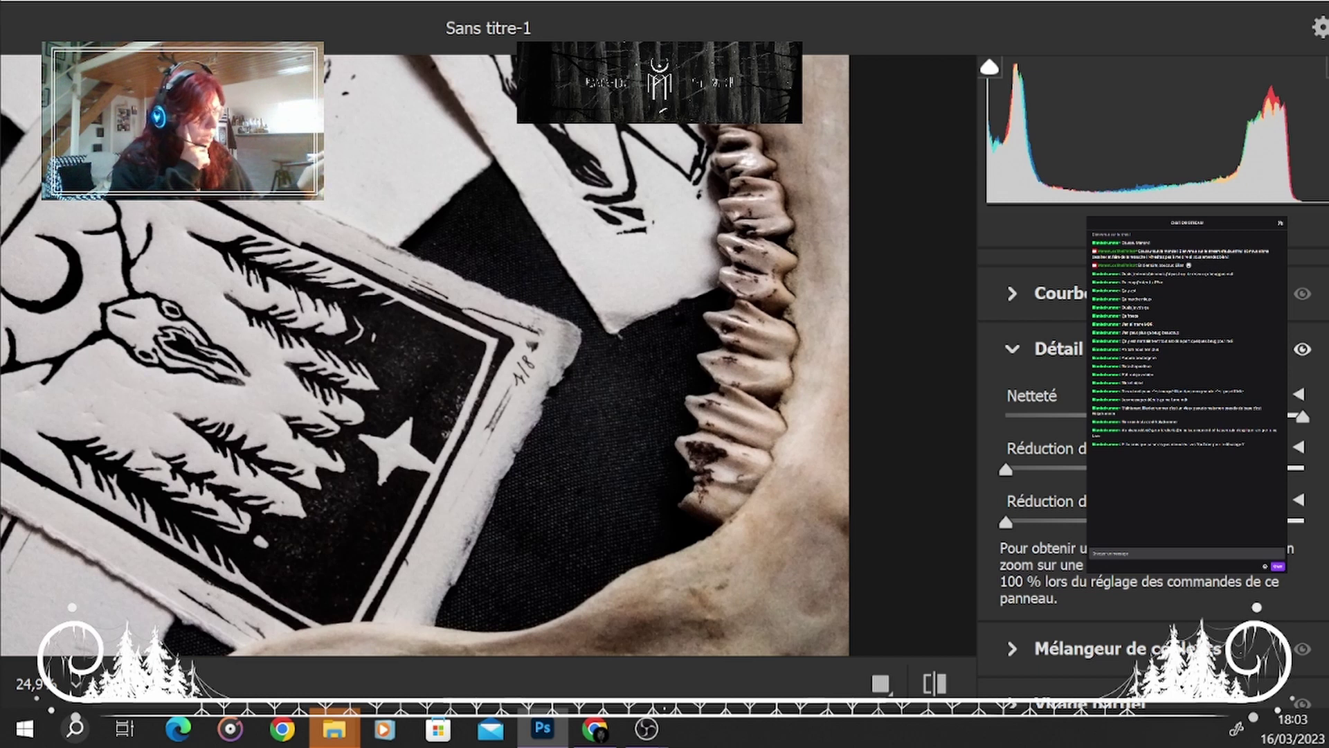
Test the first noise reduction setting in Détail at its maximum and settle it at about a quarter of its range.
{"action": "scroll", "coordinate": [1149, 450], "scroll_direction": "down", "scroll_amount": 1}
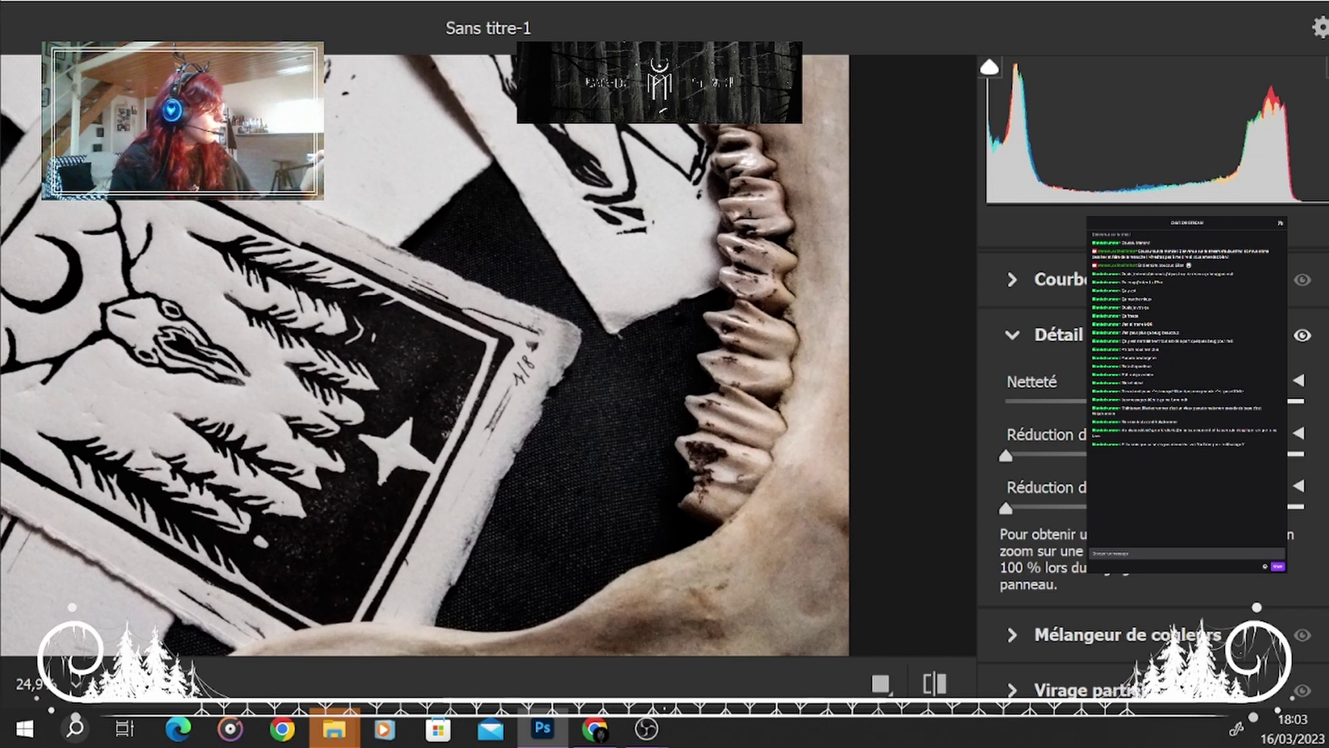
{"action": "left_click_drag", "start_coordinate": [1007, 454], "coordinate": [1115, 456]}
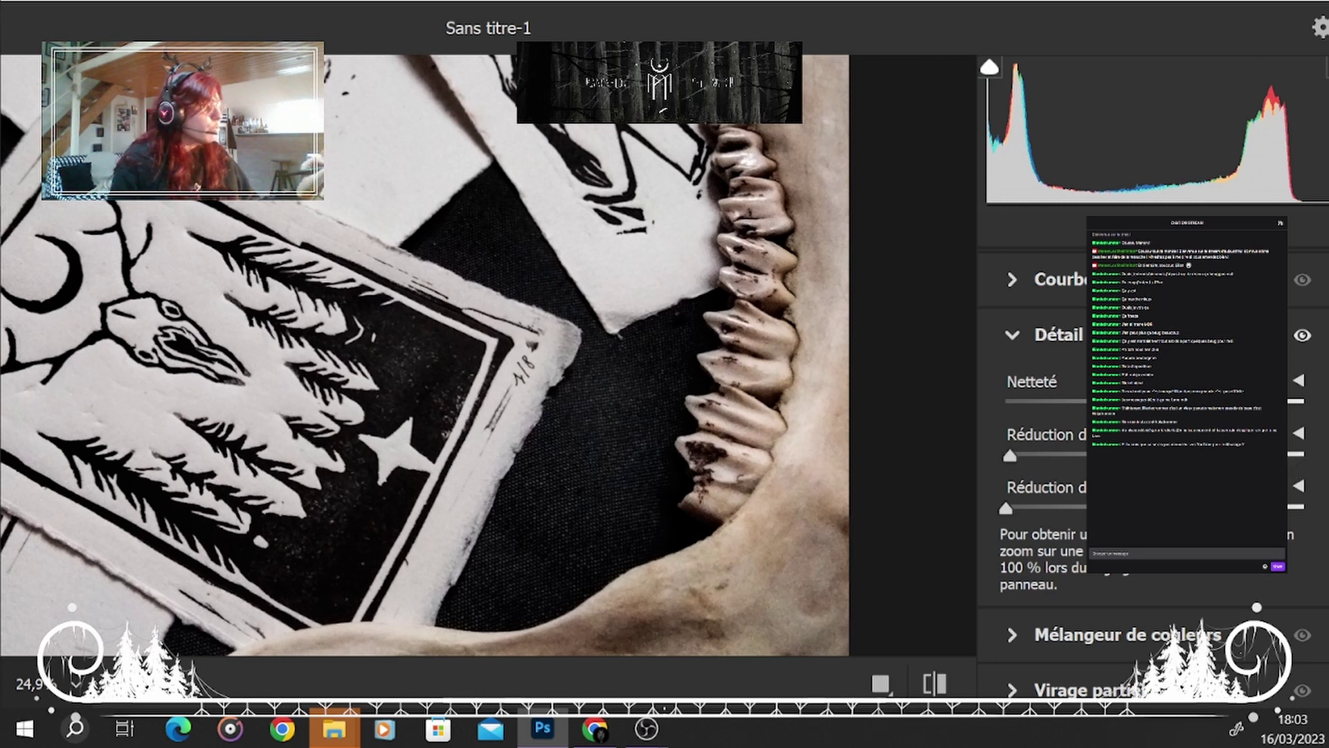
{"action": "left_click", "coordinate": [1301, 455]}
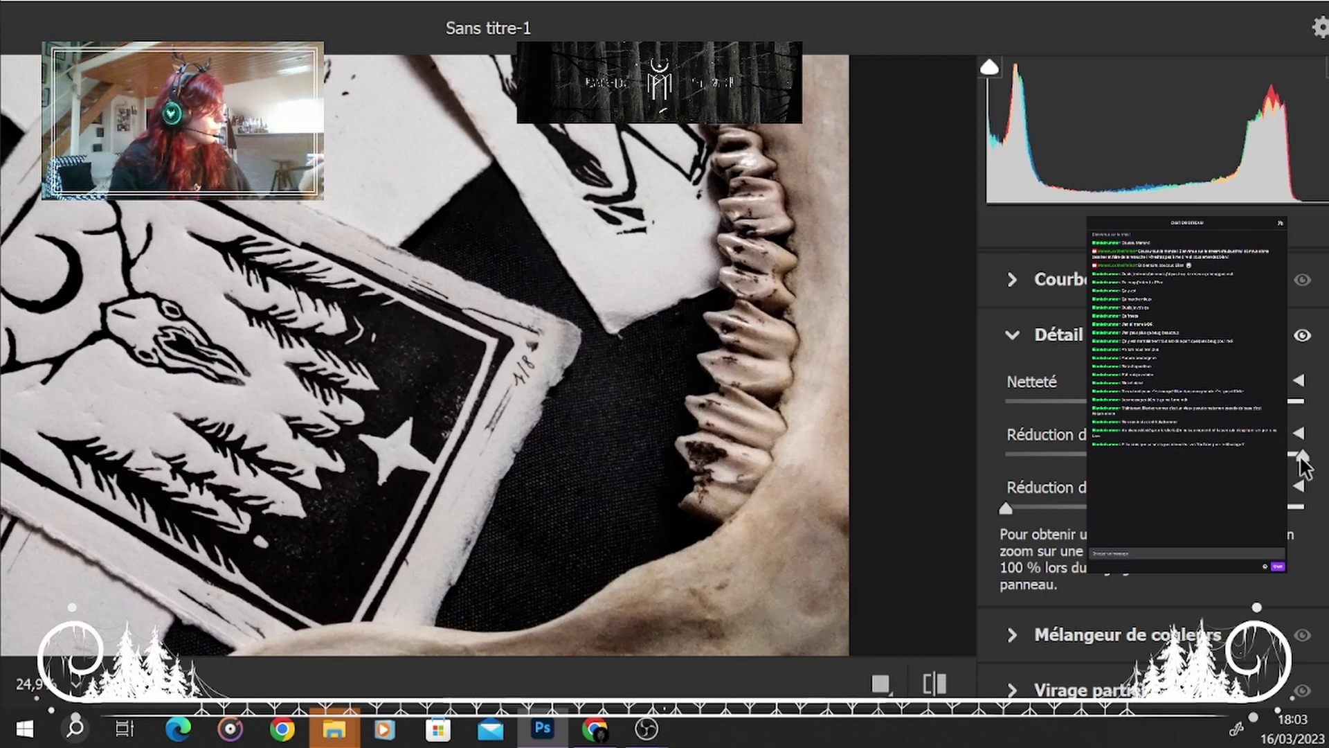
{"action": "left_click_drag", "start_coordinate": [1302, 457], "coordinate": [1075, 485]}
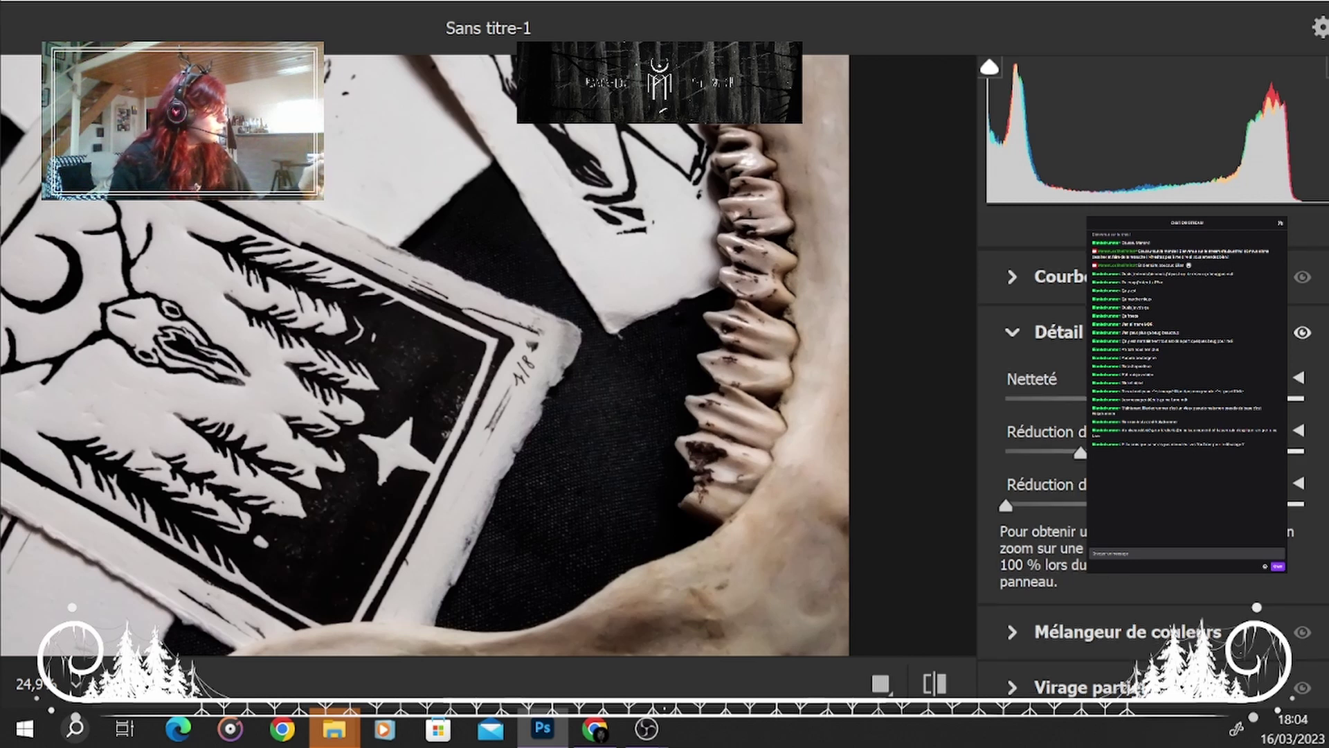
Reduce the saturation of the aqua and blue tones to the minimum in the colour mixer (Mélangeur de couleurs).
{"action": "scroll", "coordinate": [1135, 416], "scroll_direction": "down", "scroll_amount": 1}
{"action": "scroll", "coordinate": [1319, 514], "scroll_direction": "down", "scroll_amount": 1}
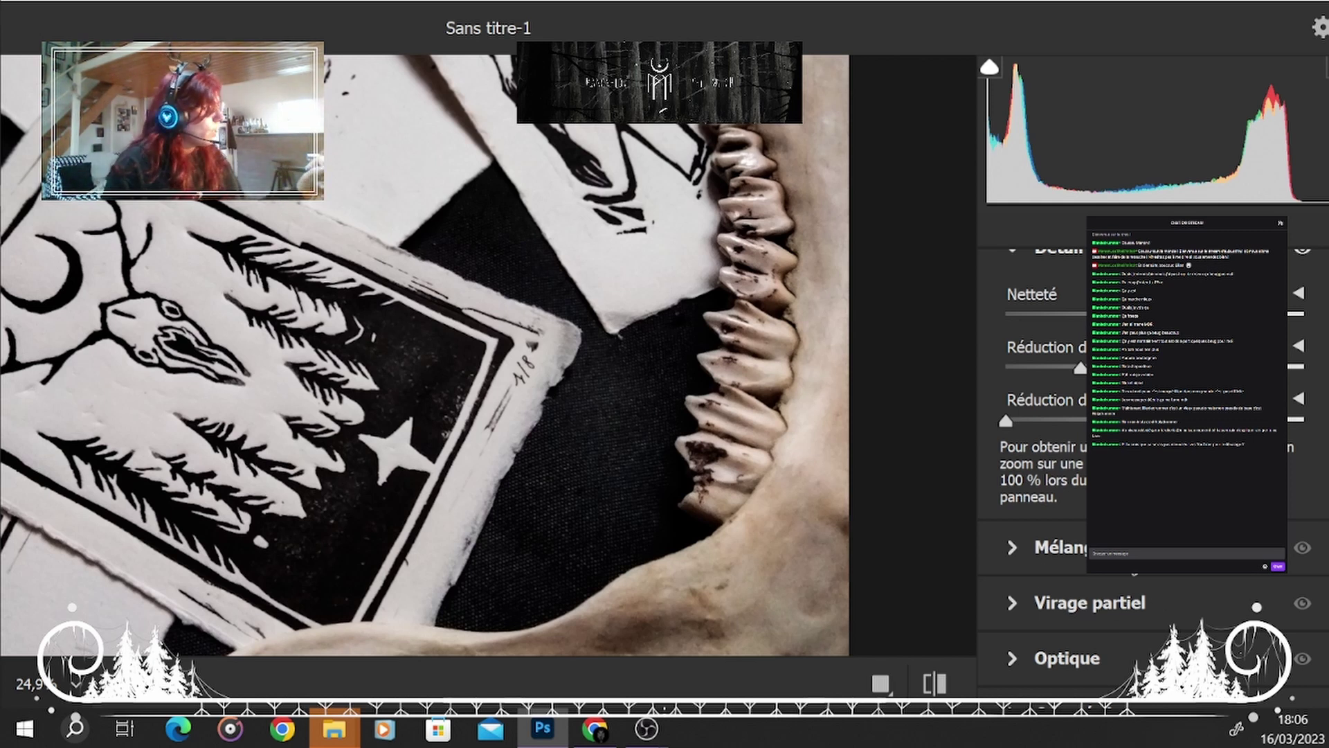
{"action": "left_click", "coordinate": [1079, 553]}
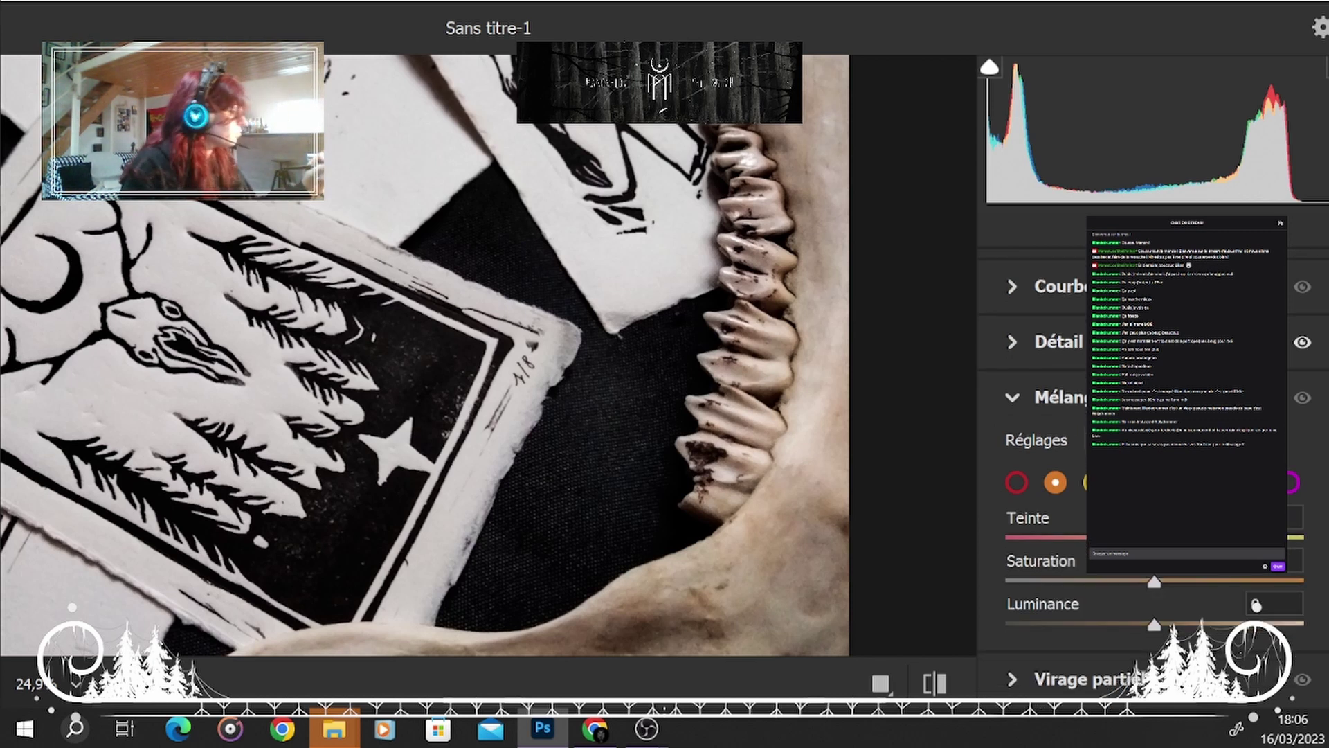
{"action": "scroll", "coordinate": [1256, 606], "scroll_direction": "down", "scroll_amount": 1}
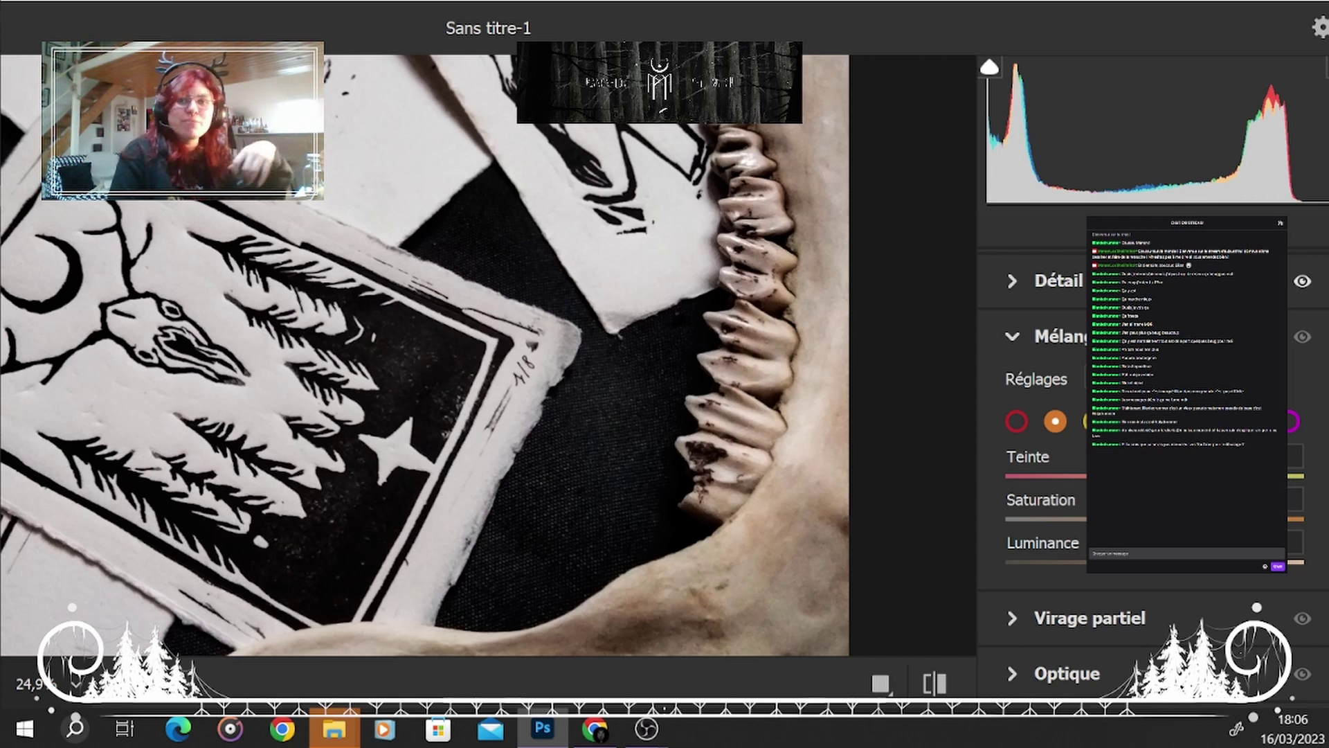
{"action": "left_click_drag", "start_coordinate": [786, 261], "coordinate": [709, 371]}
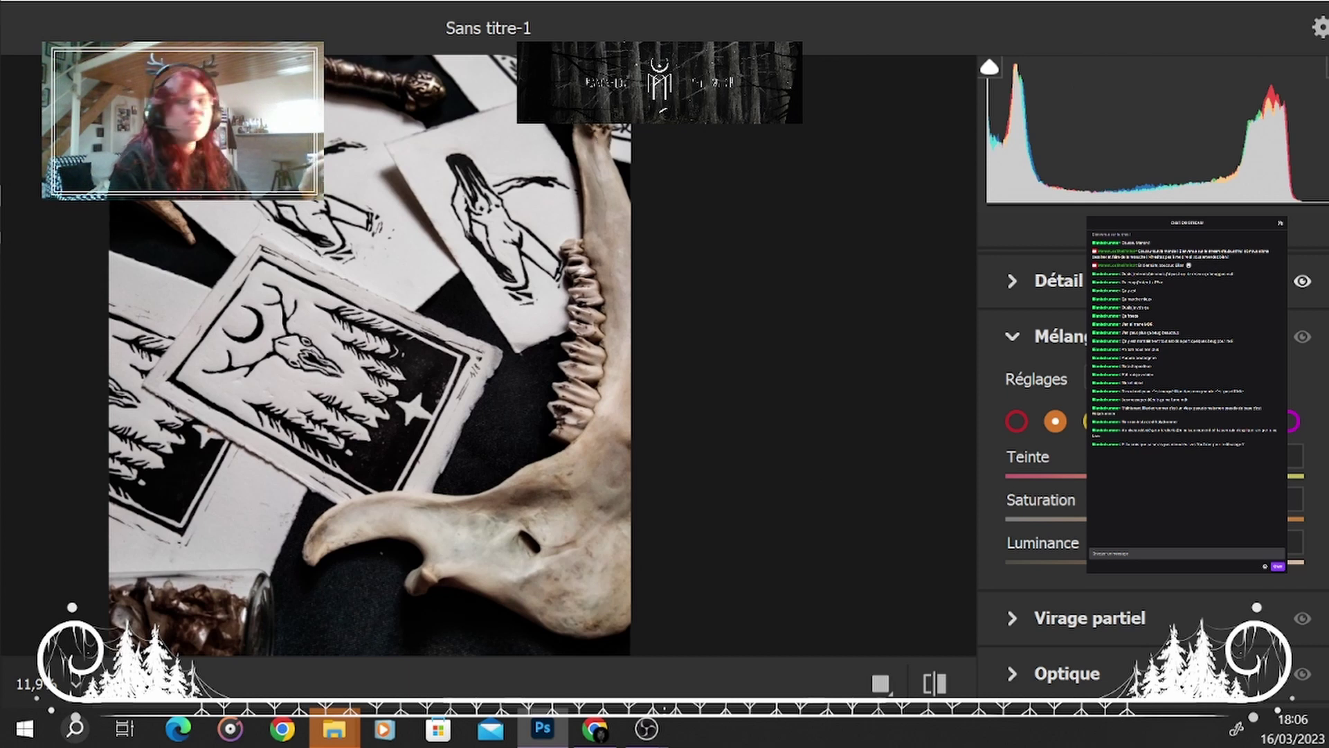
{"action": "left_click", "coordinate": [1134, 421]}
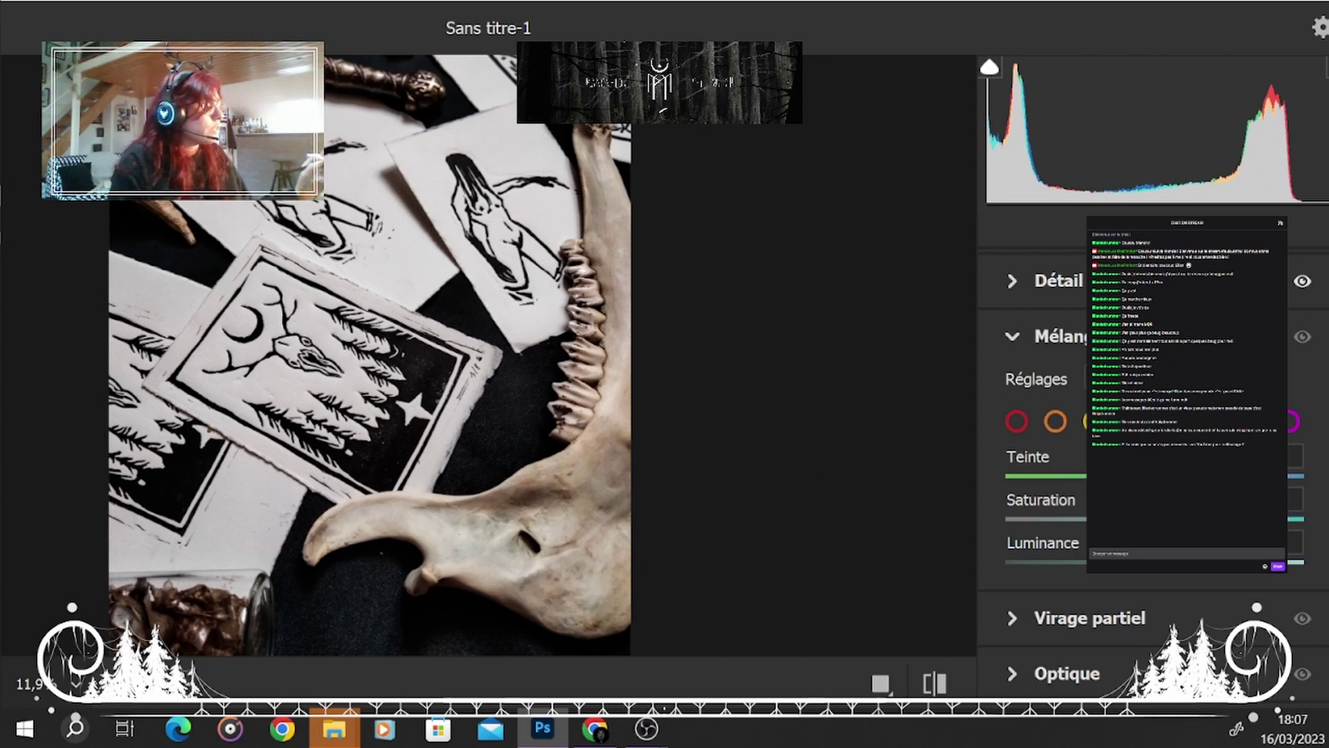
{"action": "left_click_drag", "start_coordinate": [1155, 518], "coordinate": [847, 538]}
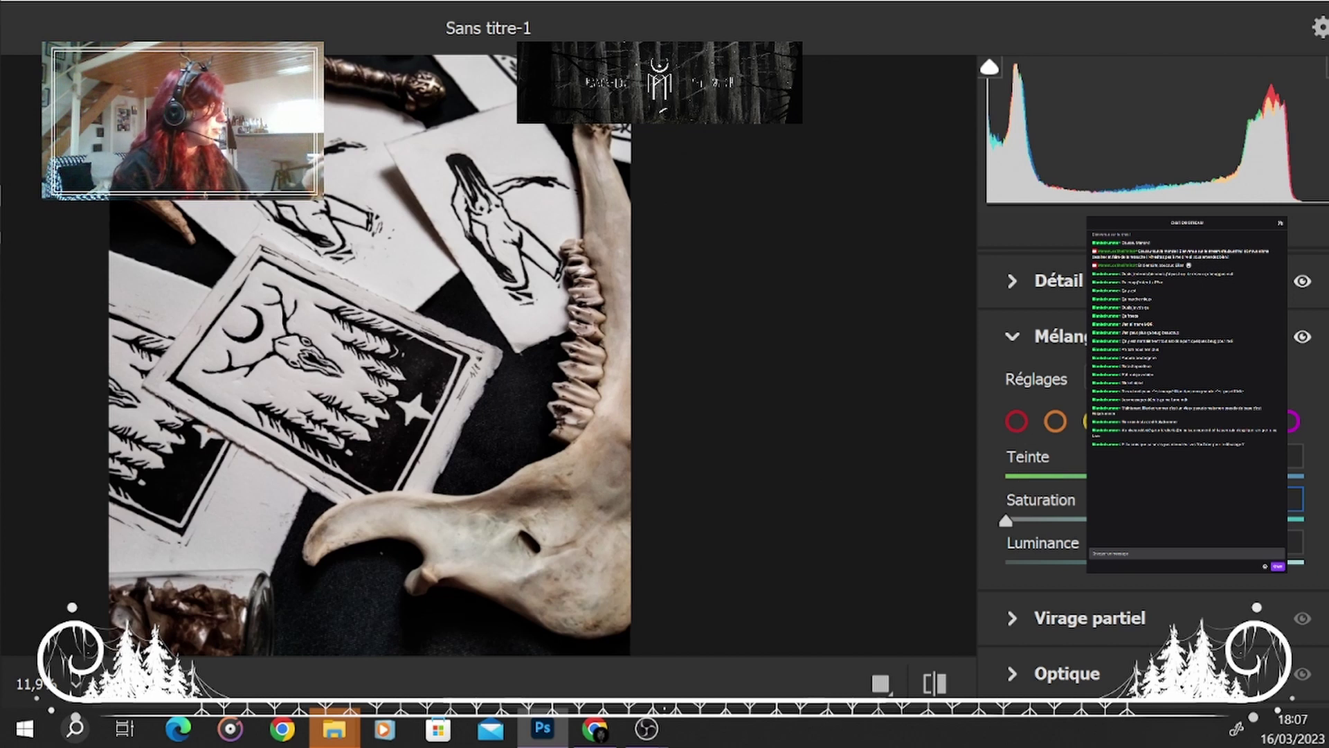
{"action": "left_click", "coordinate": [1213, 421]}
{"action": "left_click_drag", "start_coordinate": [1154, 518], "coordinate": [449, 689]}
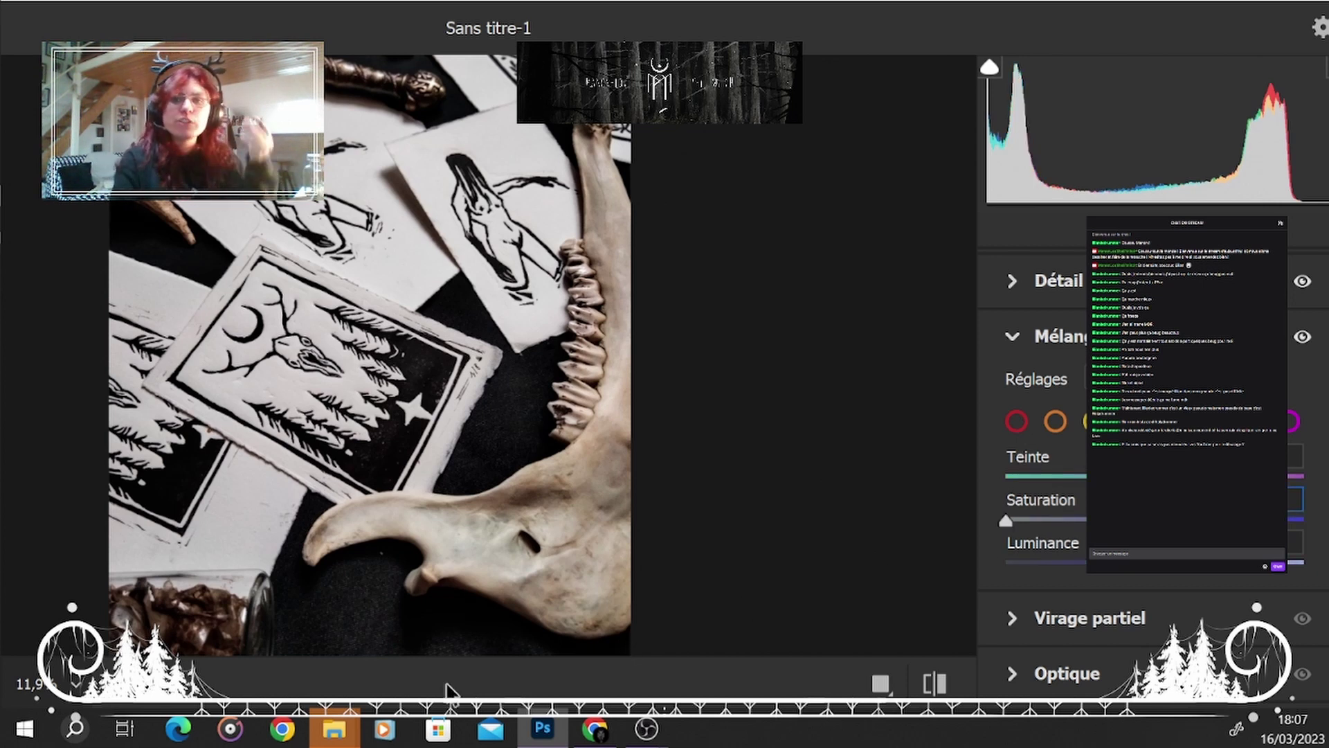
Select the orange range in the colour mixer and exit the filter's full-screen mode.
{"action": "left_click_drag", "start_coordinate": [647, 336], "coordinate": [632, 377]}
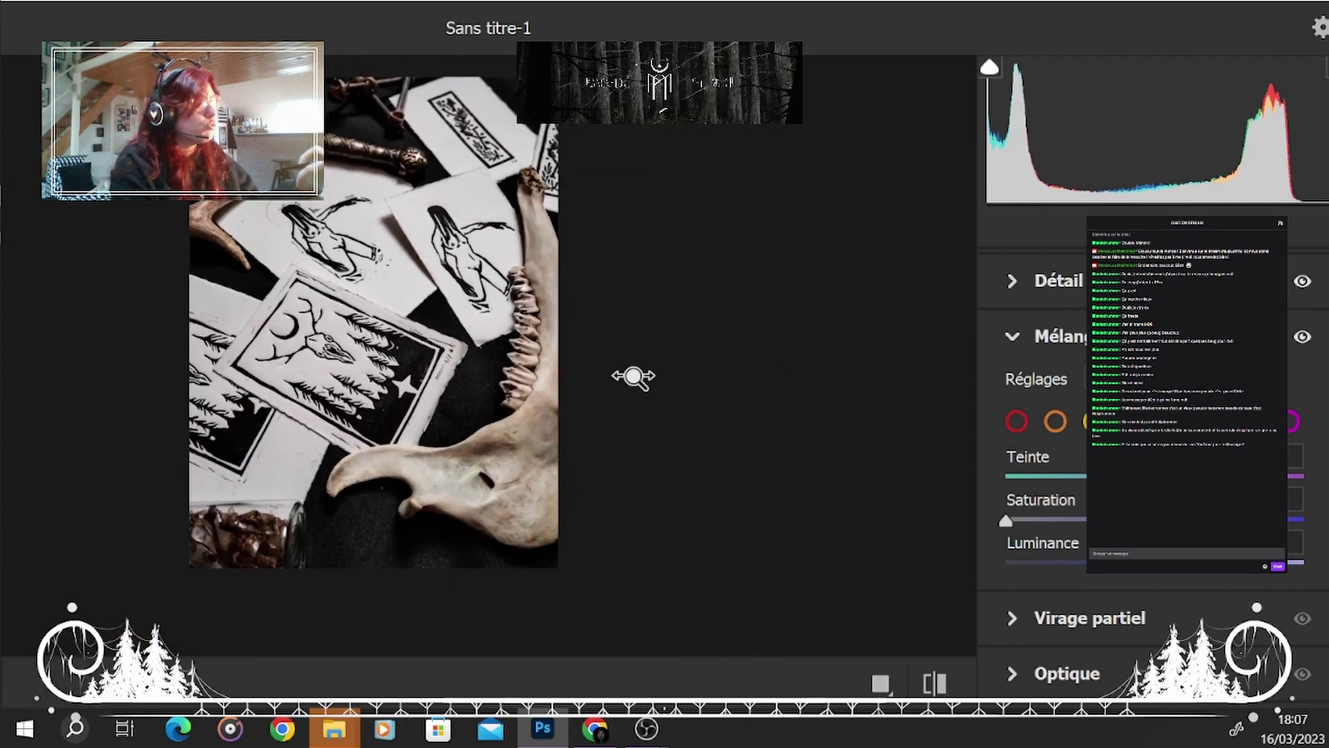
{"action": "mouse_move", "coordinate": [359, 349]}
{"action": "left_mouse_down"}
{"action": "mouse_move", "coordinate": [376, 356]}
{"action": "mouse_move", "coordinate": [347, 358]}
{"action": "left_mouse_up"}
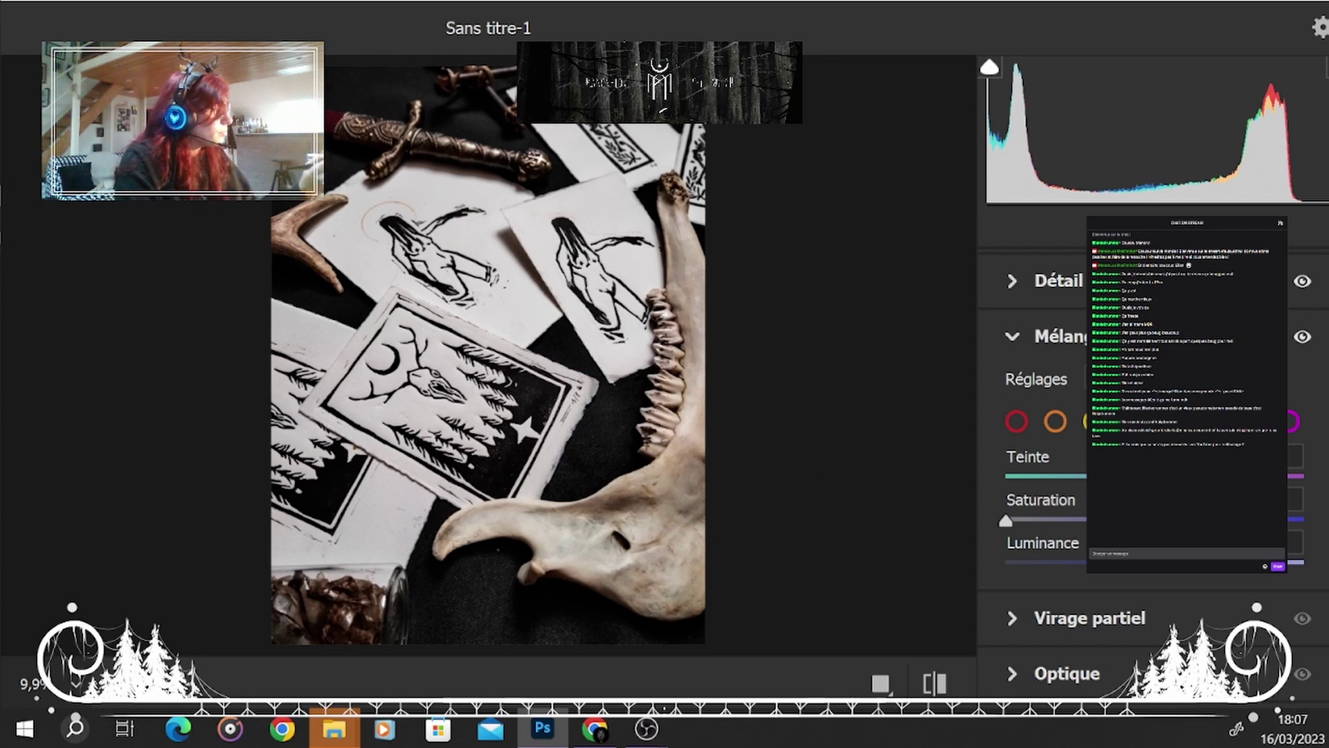
{"action": "left_click", "coordinate": [1054, 422]}
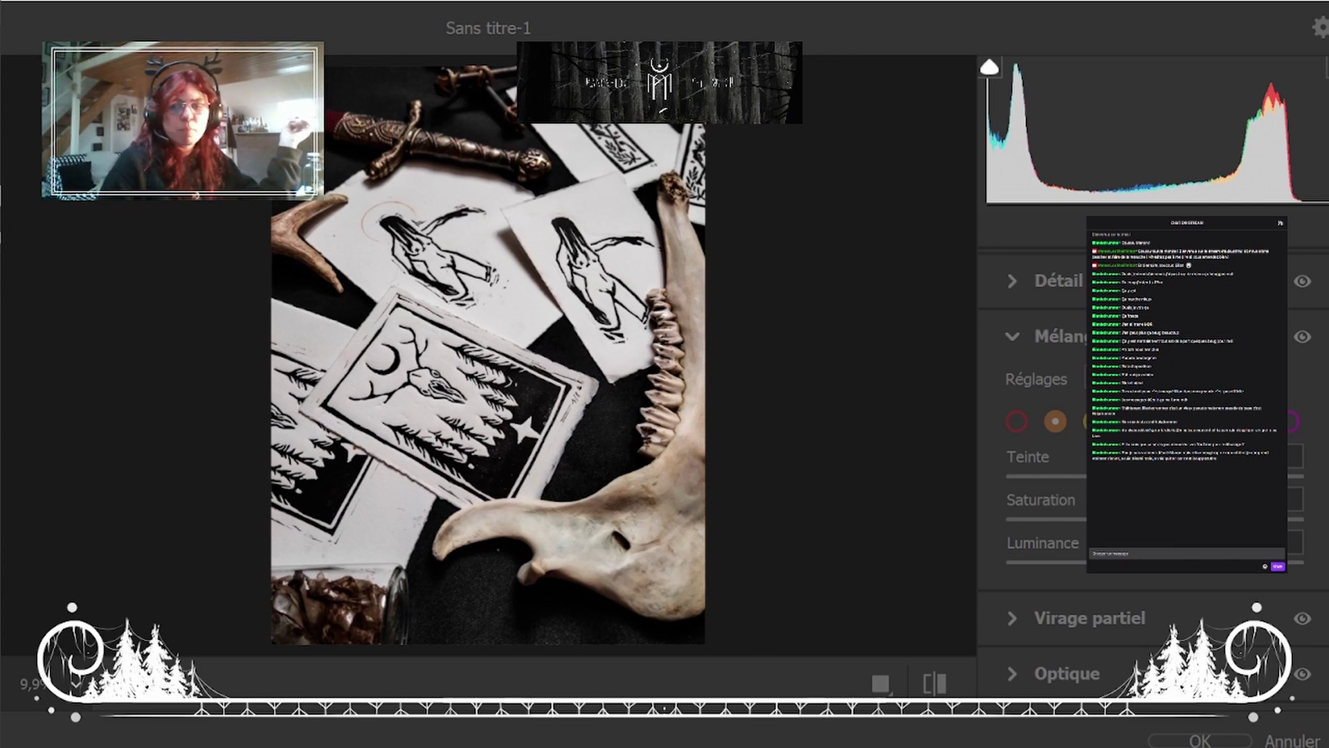
{"action": "mouse_move", "coordinate": [647, 734]}
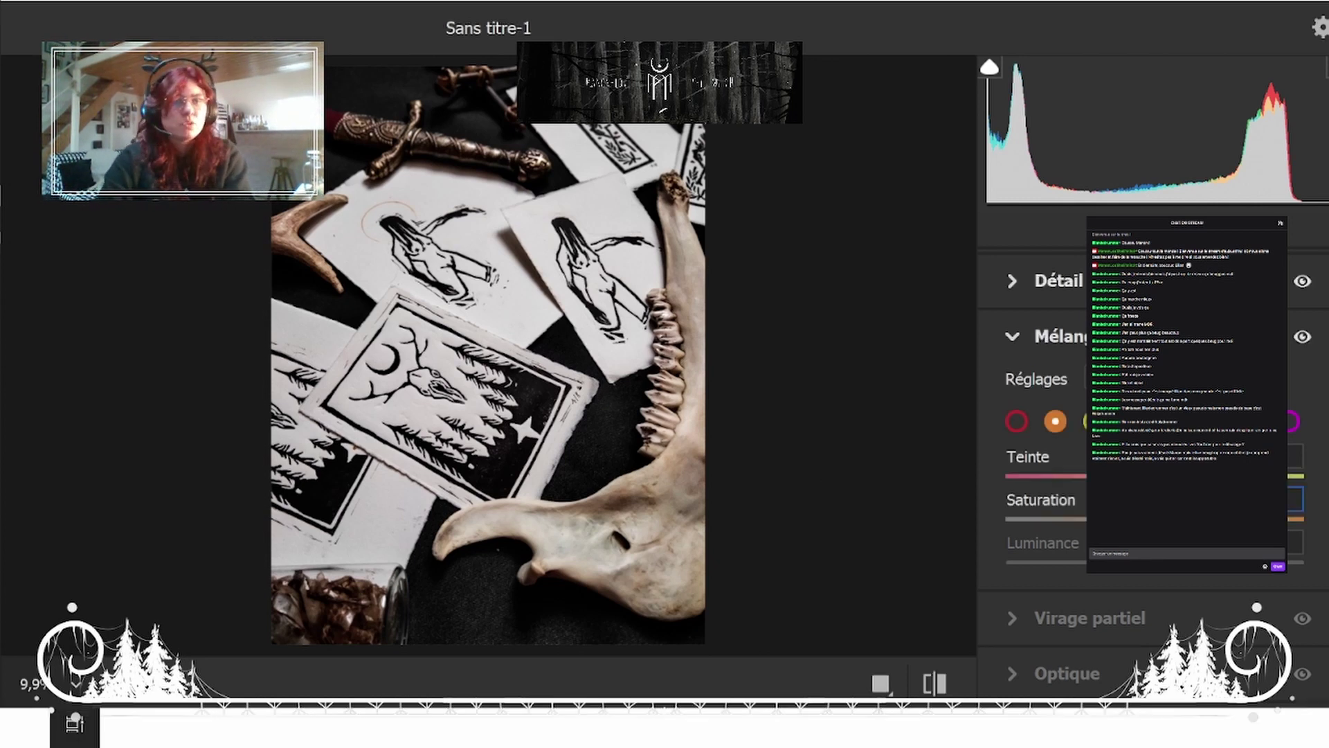
{"action": "key", "text": "f"}
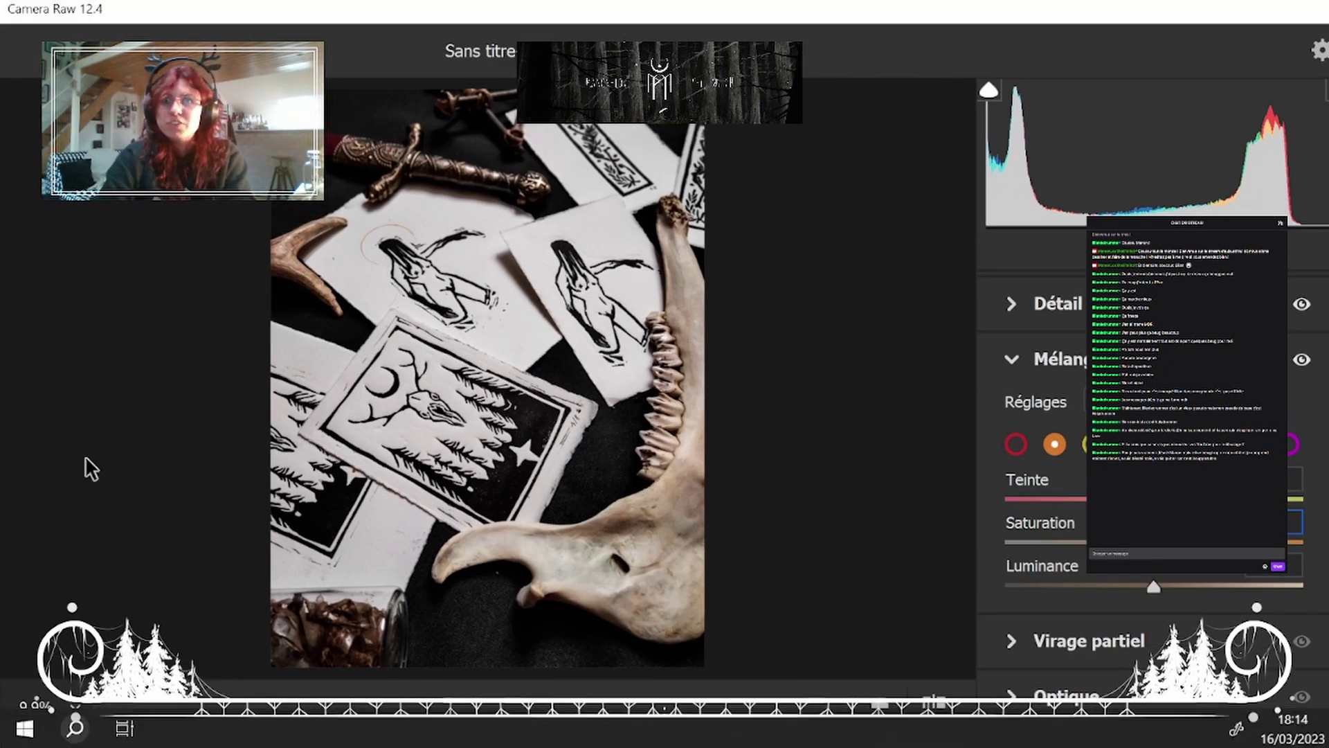
Check the skull detail up close, return to the full photo and expand the Effets settings.
{"action": "scroll", "coordinate": [800, 394], "scroll_direction": "up", "scroll_amount": 5}
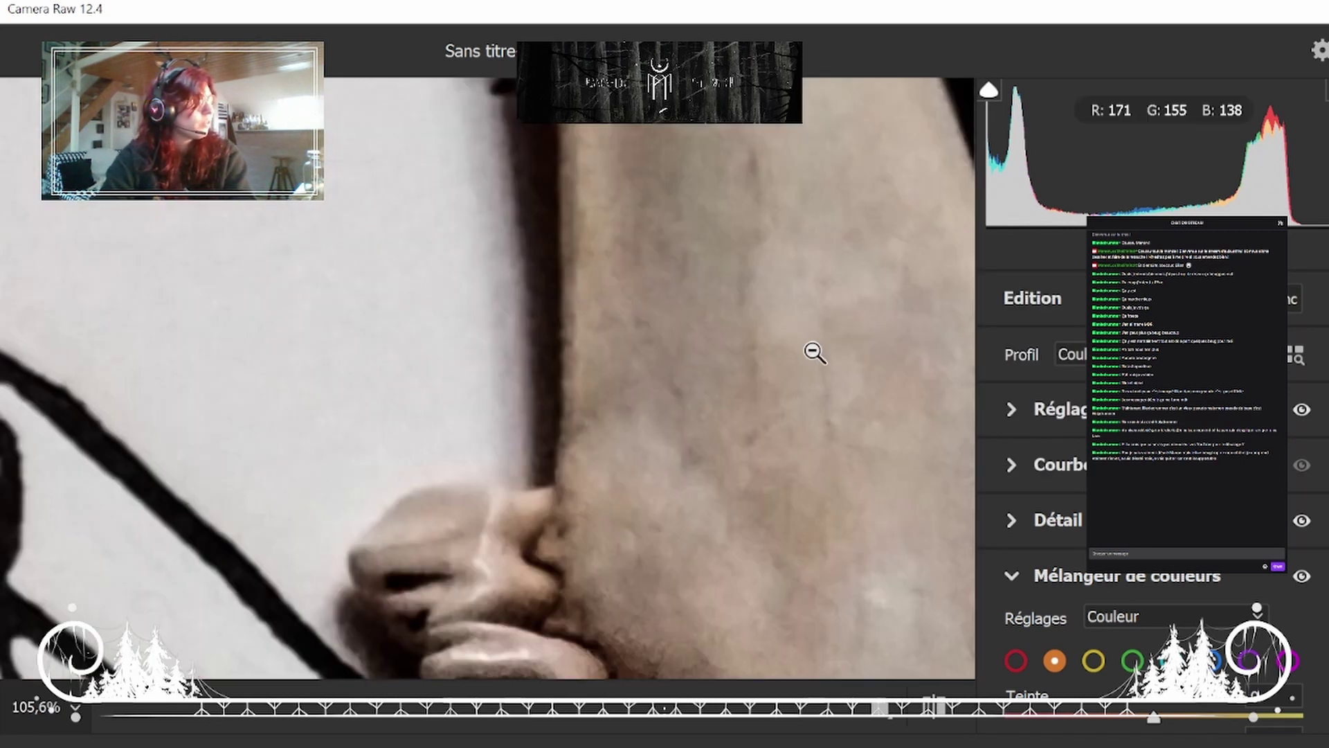
{"action": "left_click", "coordinate": [549, 470]}
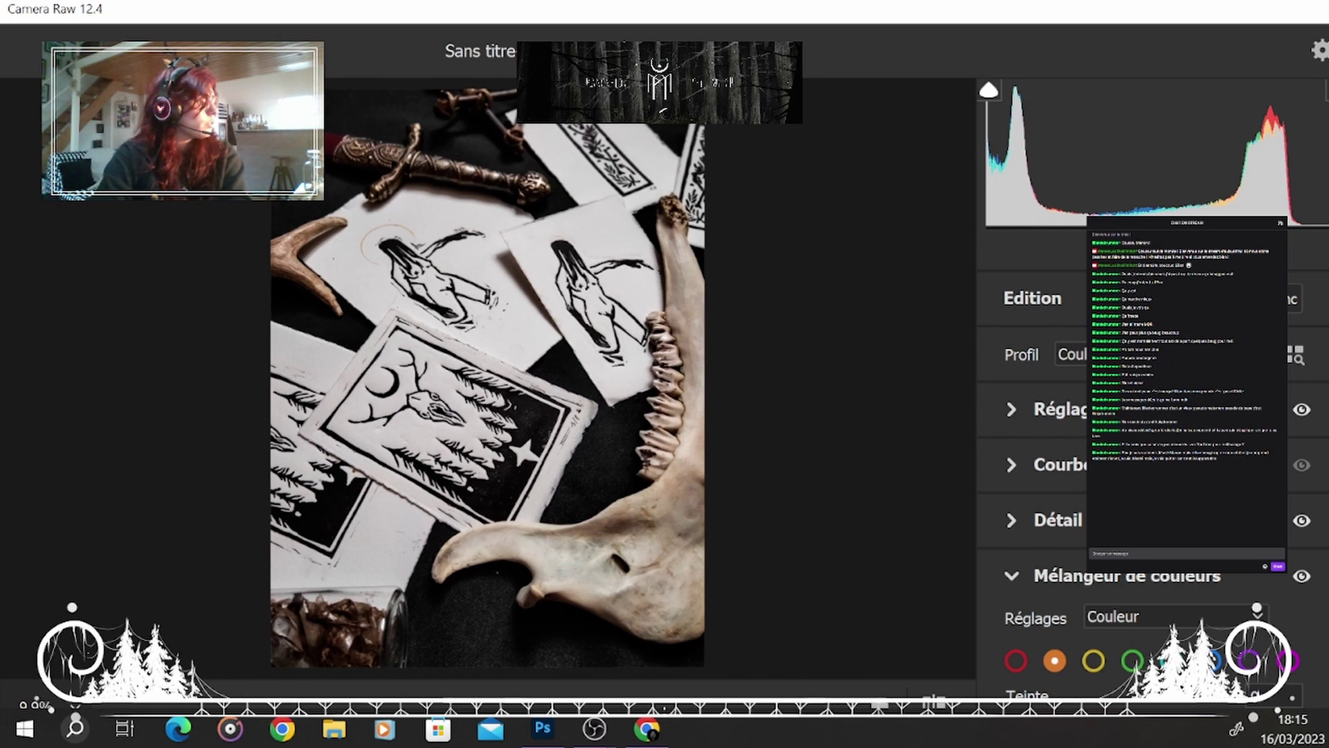
{"action": "scroll", "coordinate": [1321, 600], "scroll_direction": "down", "scroll_amount": 1}
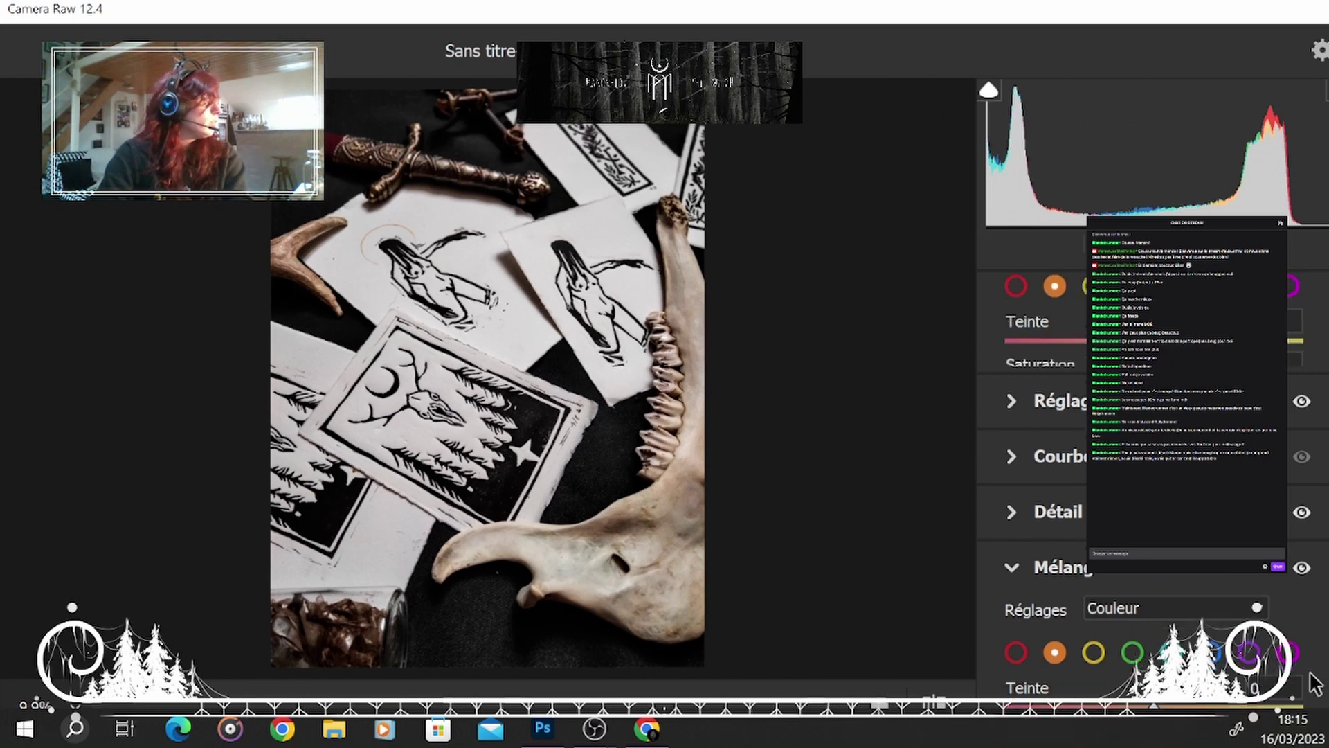
{"action": "scroll", "coordinate": [1314, 684], "scroll_direction": "down", "scroll_amount": 5}
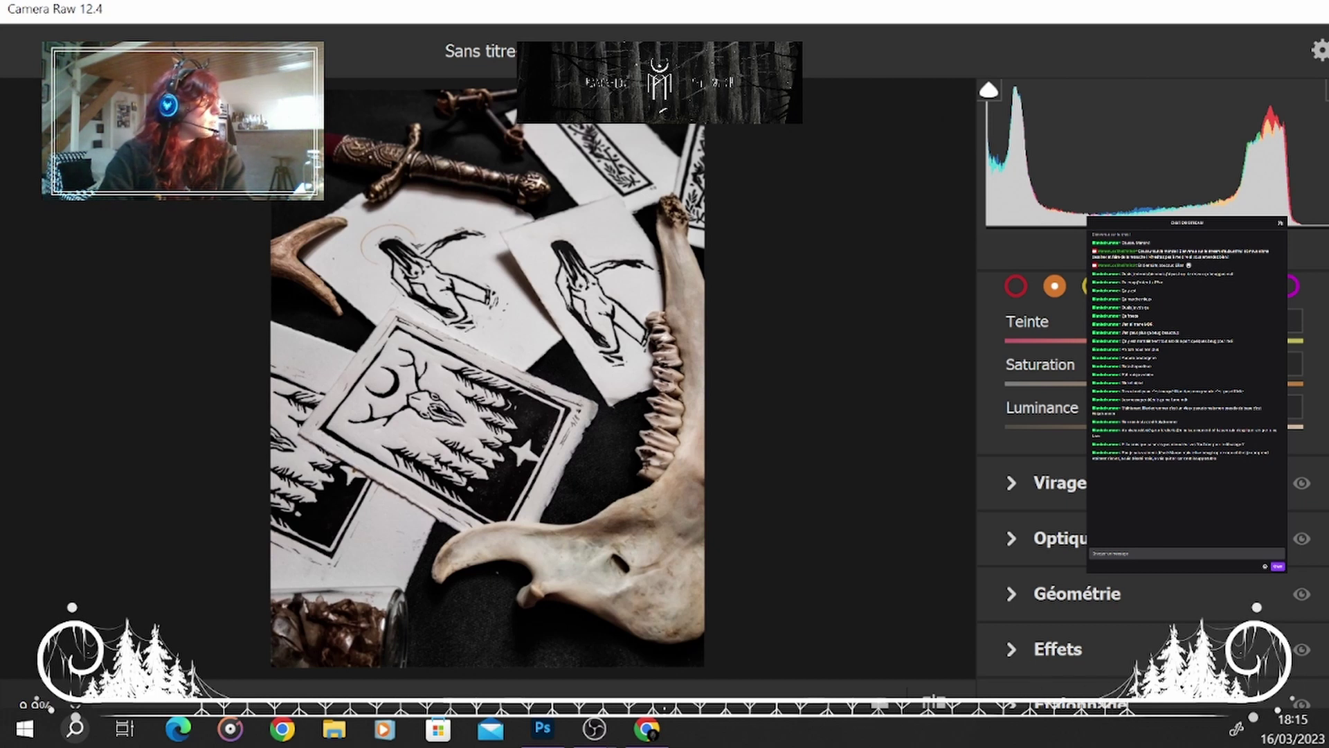
{"action": "left_click", "coordinate": [1047, 651]}
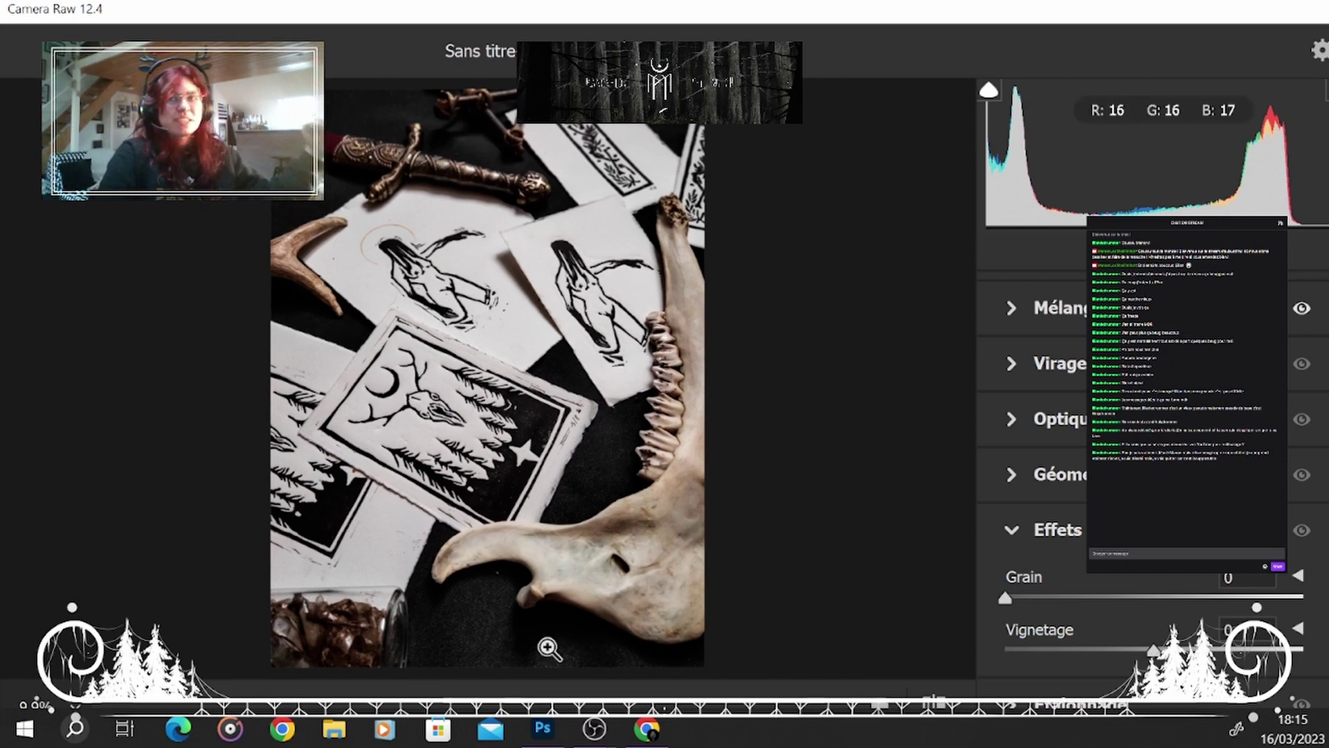
Darken the photo's corners by lowering the vignetting (Vignetage) in Effets to about -20.
{"action": "left_click_drag", "start_coordinate": [1155, 655], "coordinate": [1123, 676]}
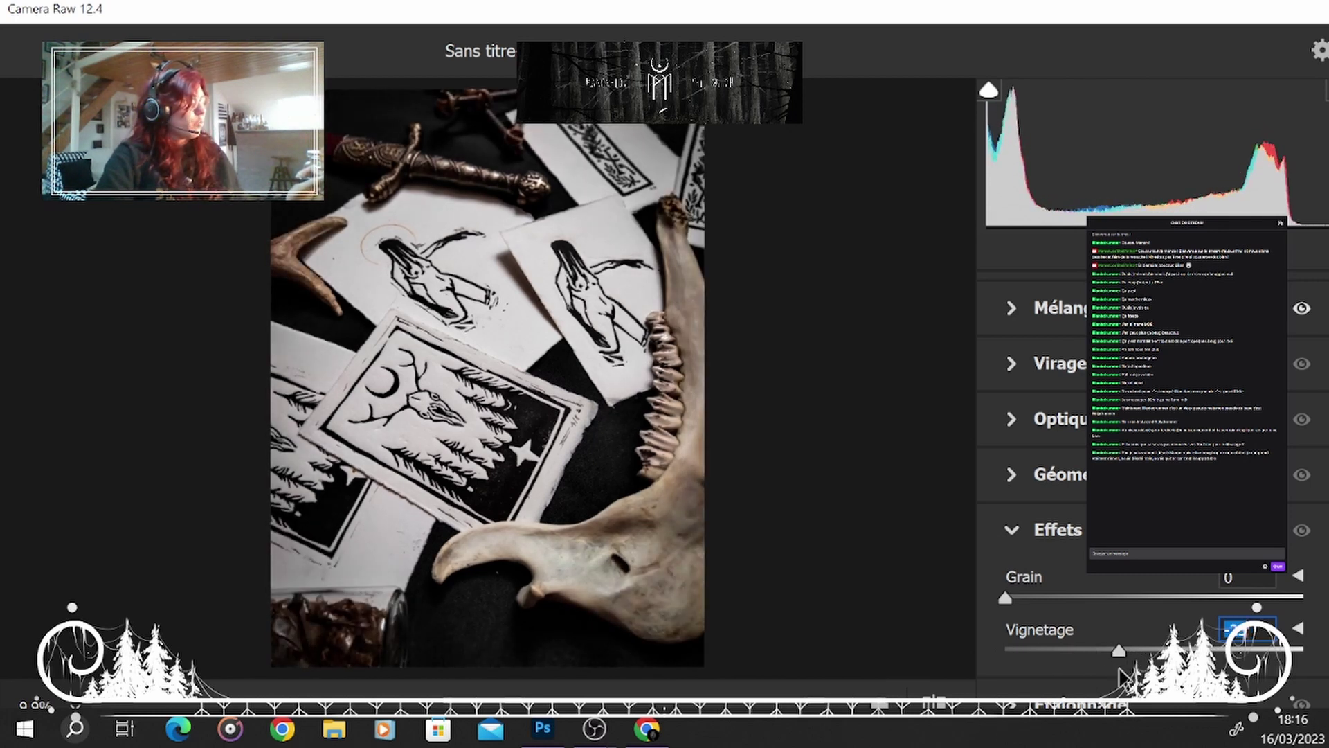
{"action": "mouse_move", "coordinate": [1120, 669]}
{"action": "left_mouse_down"}
{"action": "mouse_move", "coordinate": [1106, 671]}
{"action": "mouse_move", "coordinate": [1124, 670]}
{"action": "left_mouse_up"}
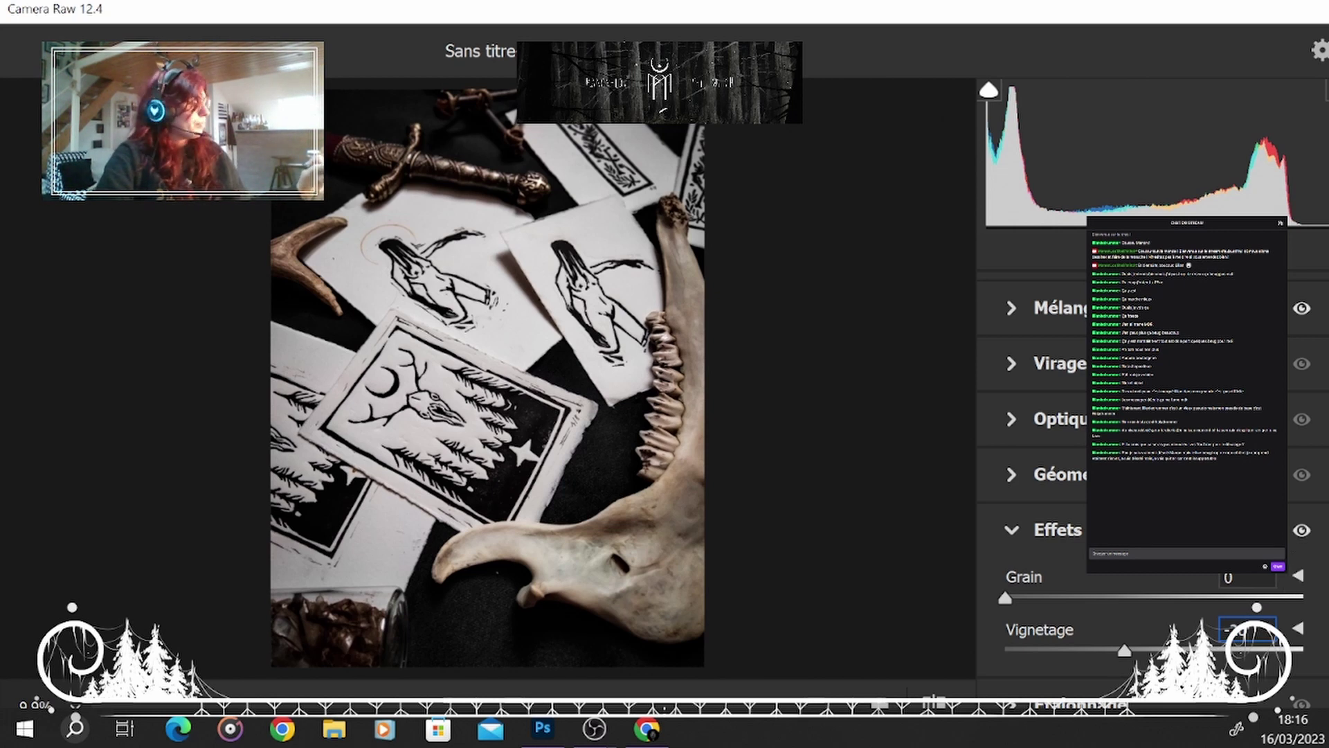
Review the adjustment sections, exit the filter's full-screen mode and apply the Camera Raw settings to the photo.
{"action": "scroll", "coordinate": [1149, 484], "scroll_direction": "up", "scroll_amount": 1}
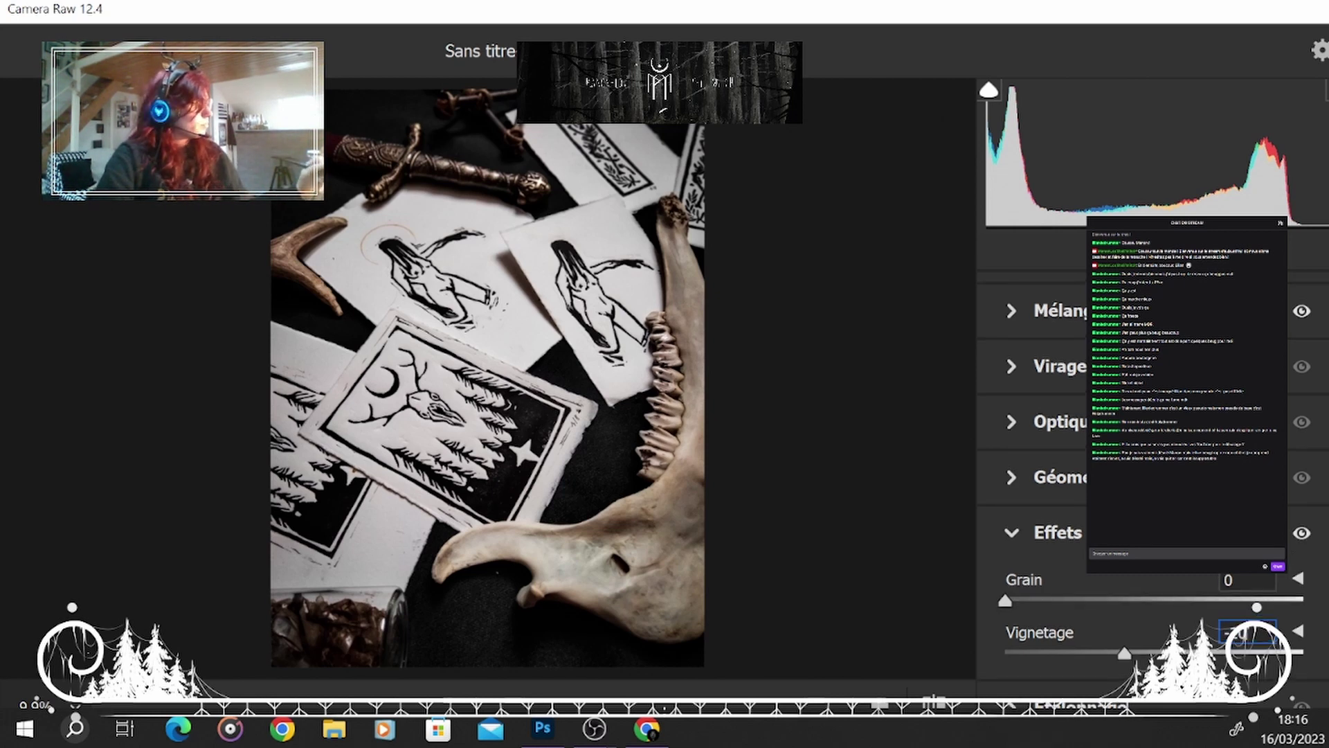
{"action": "scroll", "coordinate": [1150, 484], "scroll_direction": "up", "scroll_amount": 2}
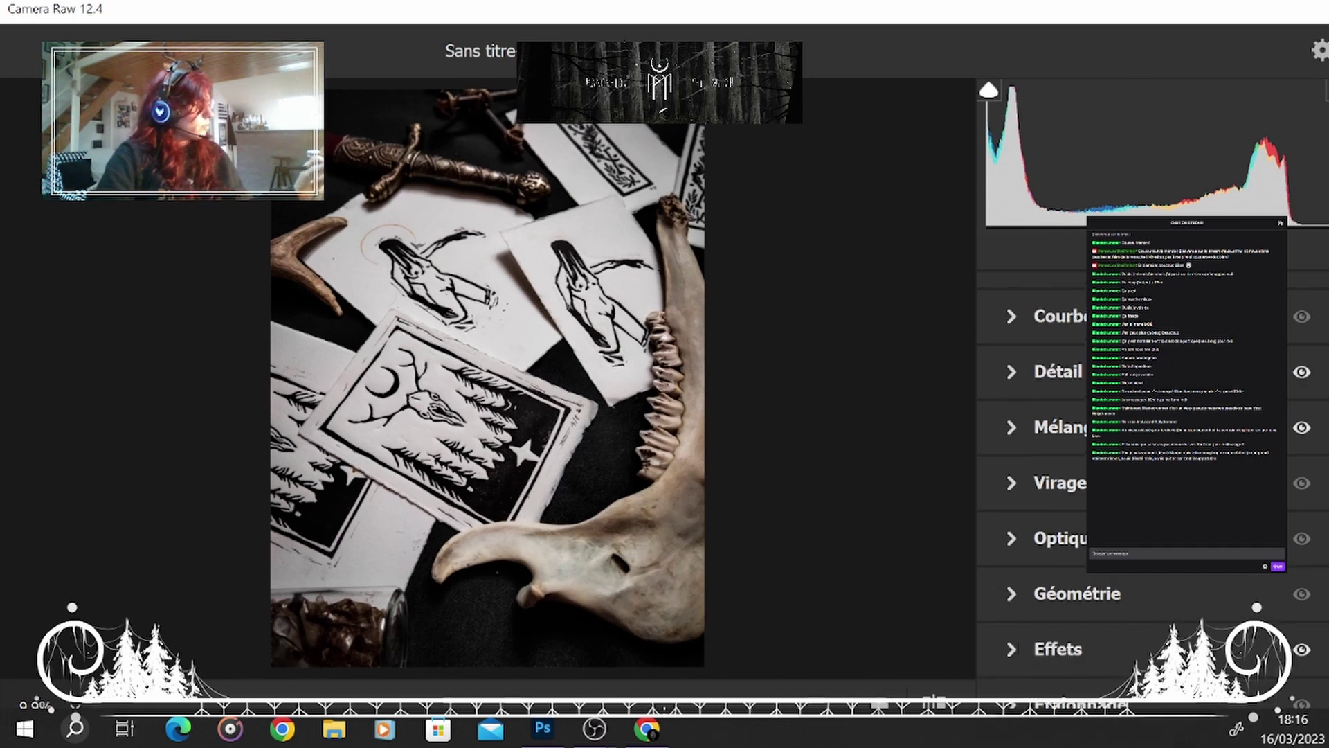
{"action": "scroll", "coordinate": [1325, 464], "scroll_direction": "up", "scroll_amount": 1}
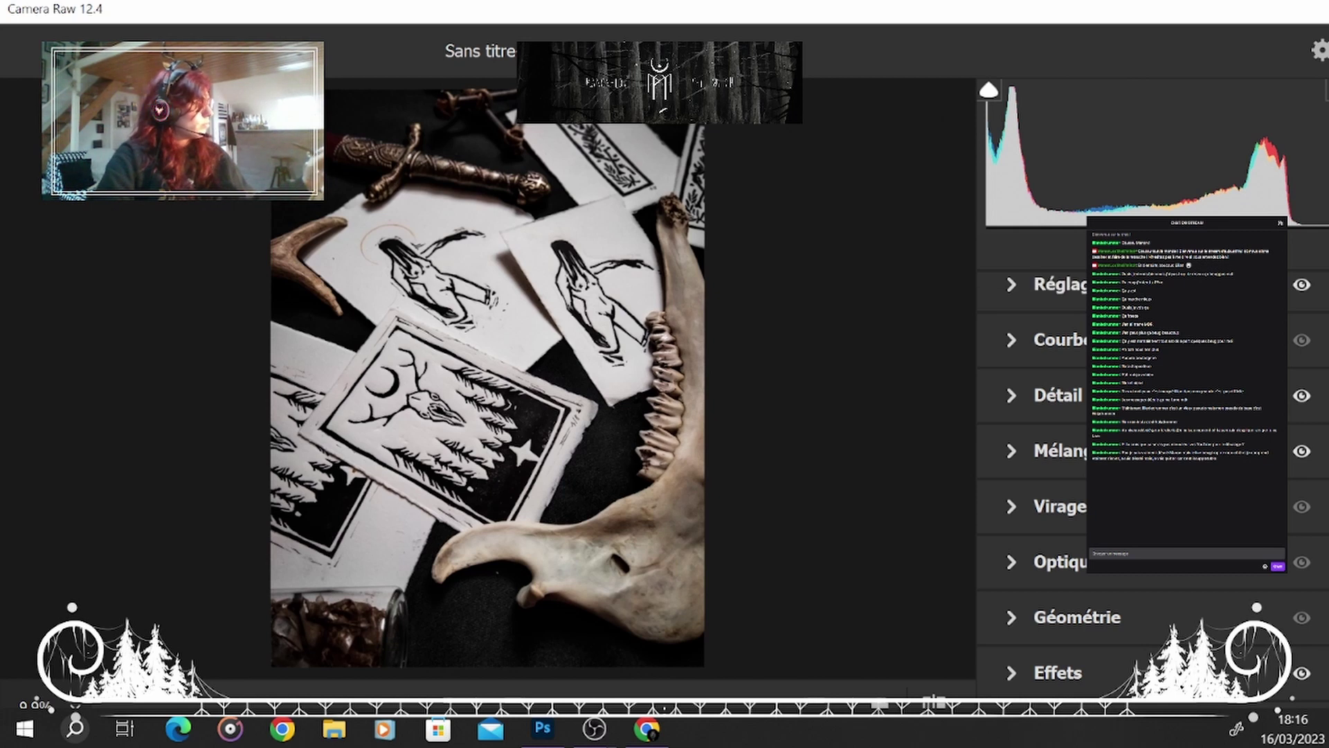
{"action": "scroll", "coordinate": [1324, 602], "scroll_direction": "up", "scroll_amount": 3}
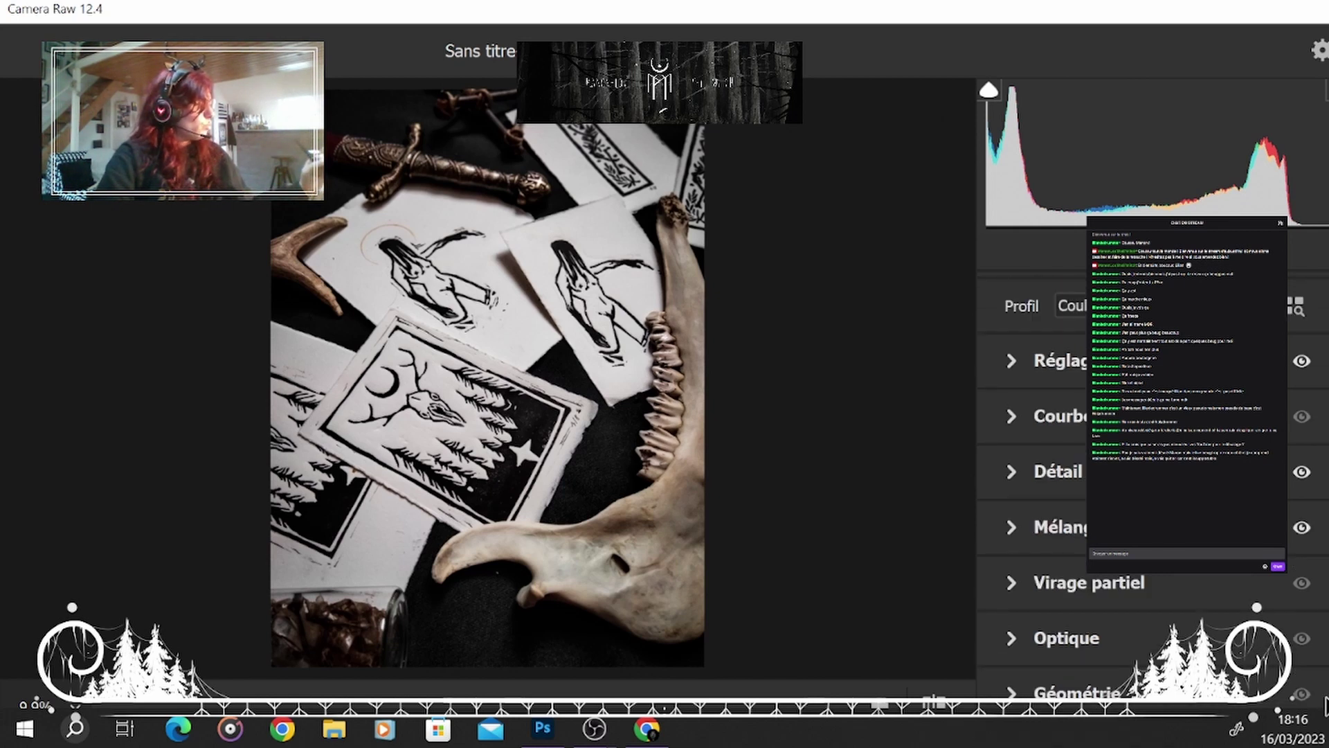
{"action": "scroll", "coordinate": [1325, 705], "scroll_direction": "down", "scroll_amount": 4}
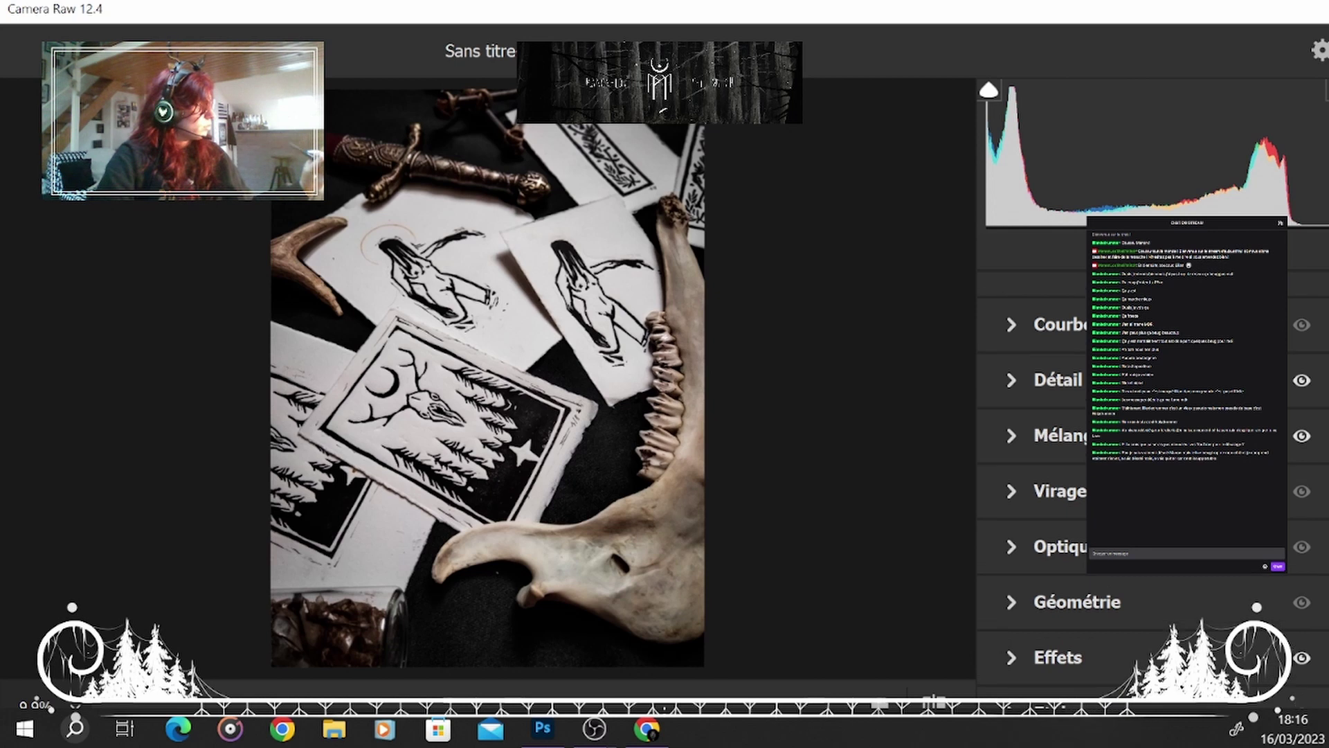
{"action": "scroll", "coordinate": [1149, 485], "scroll_direction": "up", "scroll_amount": 5}
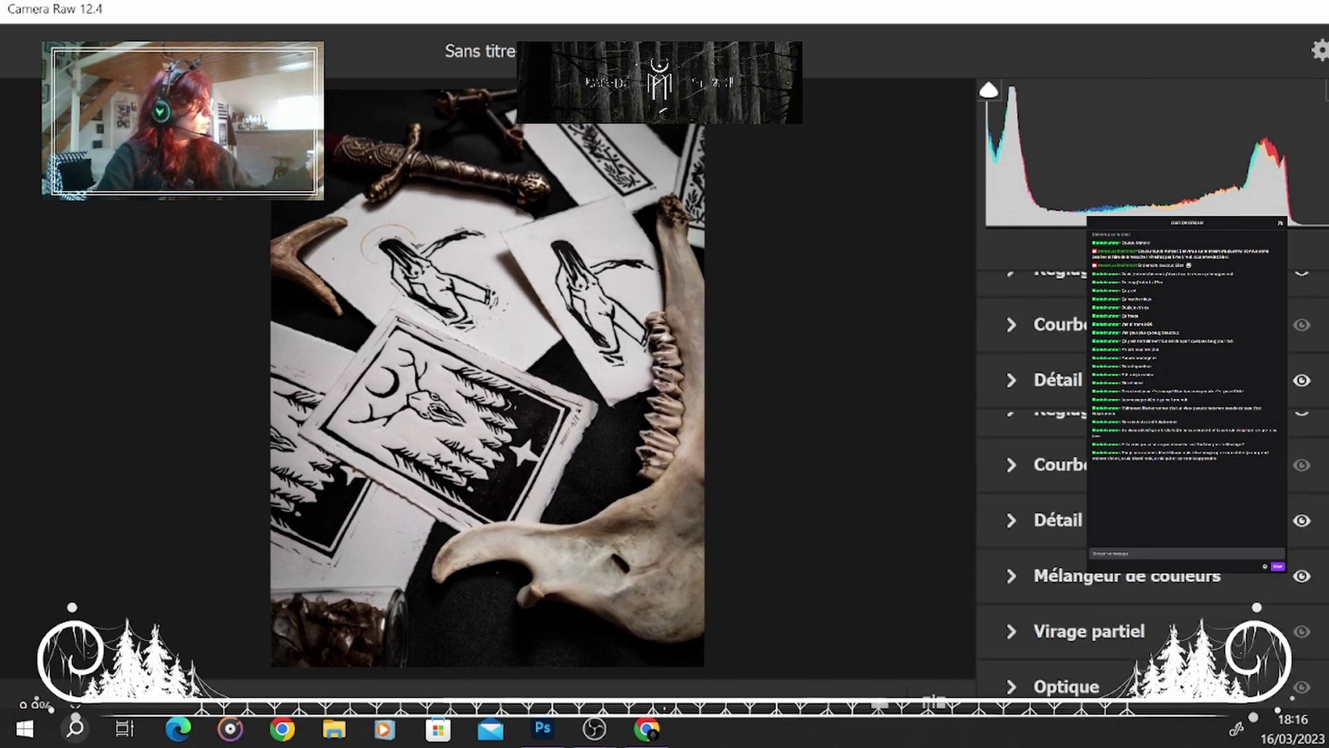
{"action": "scroll", "coordinate": [1150, 485], "scroll_direction": "down", "scroll_amount": 1}
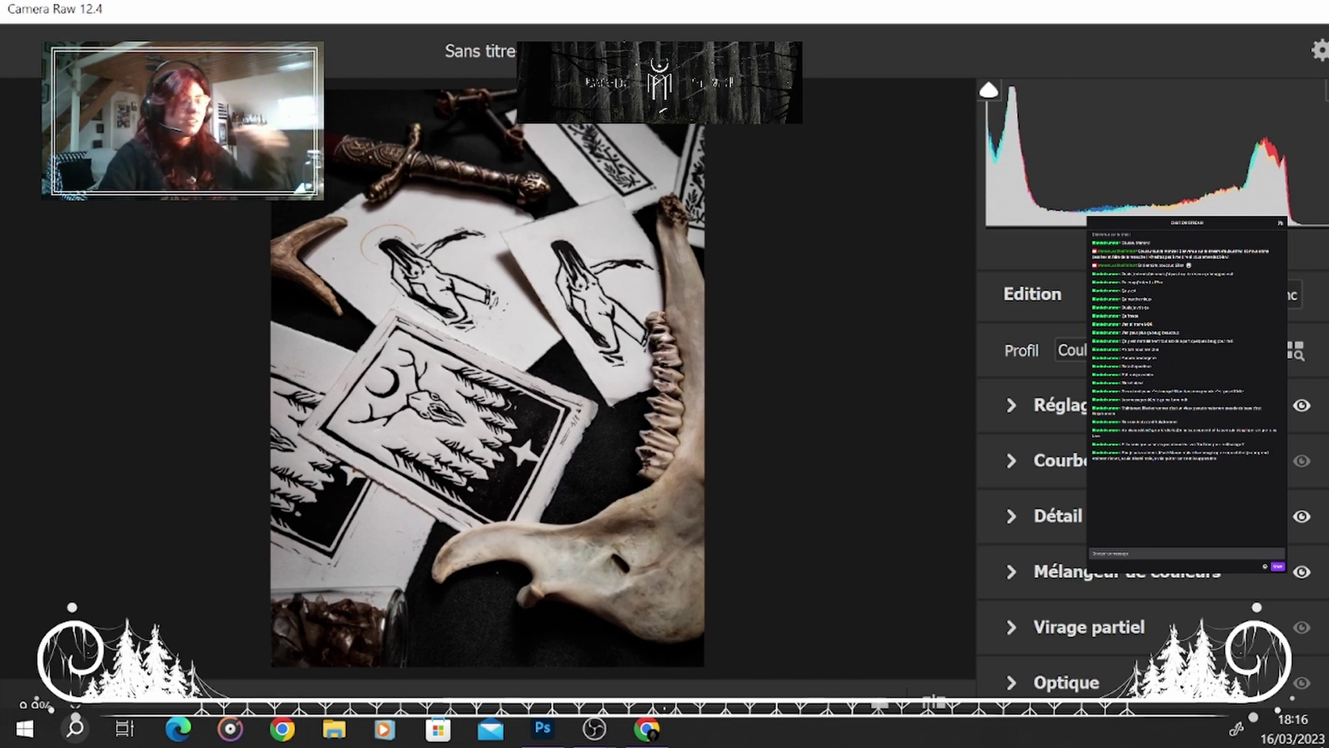
{"action": "key", "text": "f"}
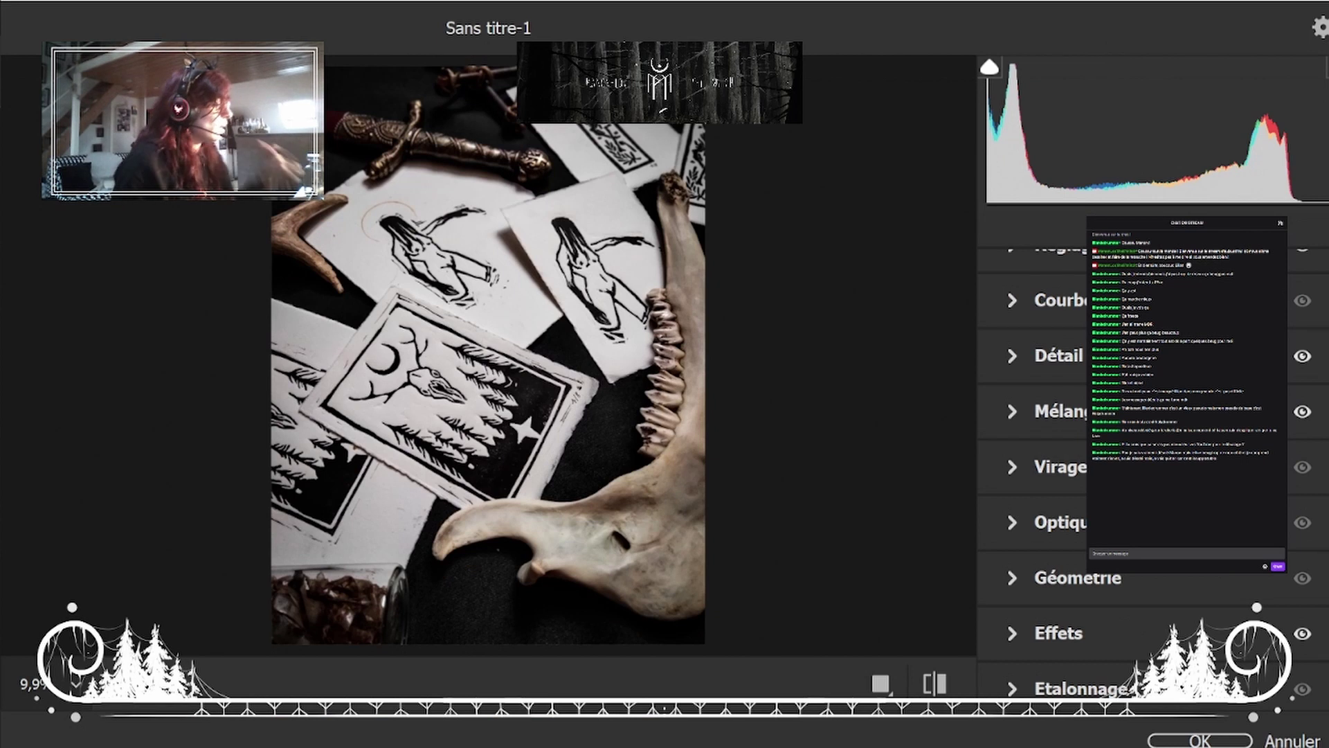
{"action": "left_click", "coordinate": [1213, 741]}
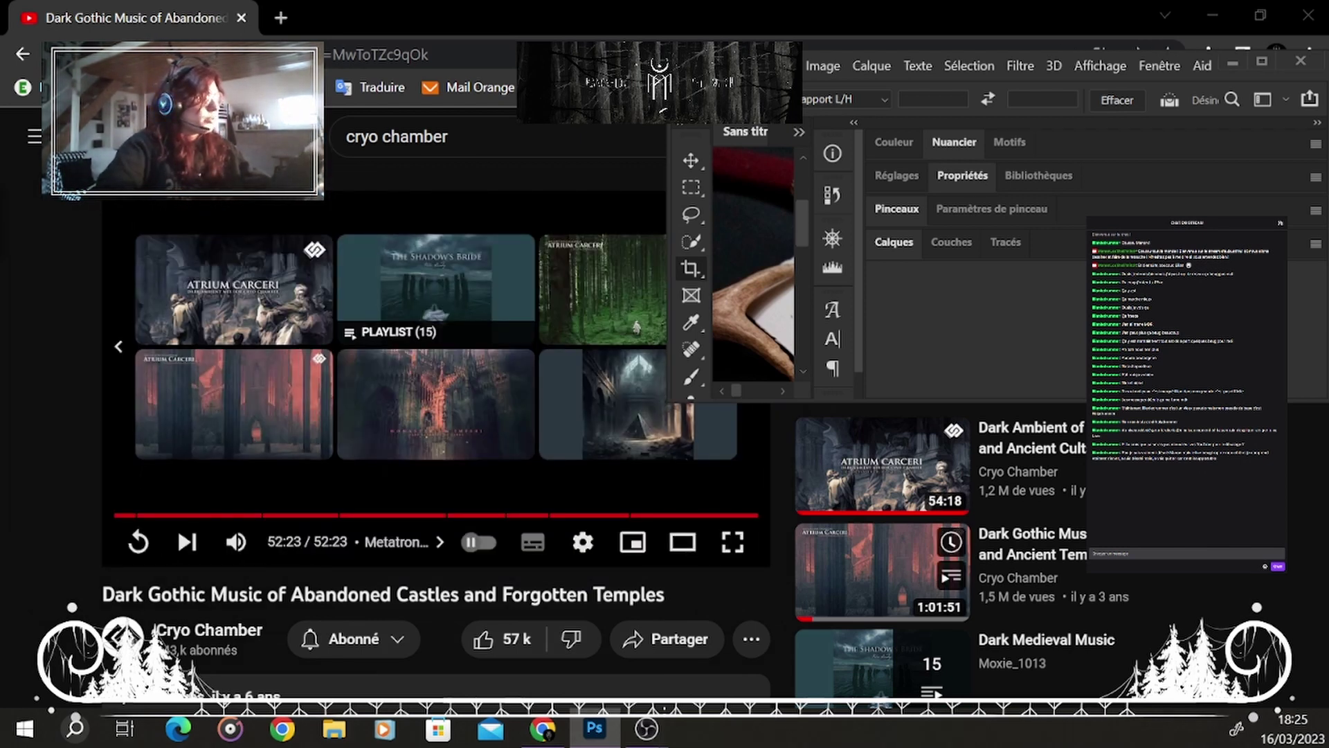
Switch to Chrome and skip the advert on the YouTube video "Dark Gothic Music of Old Ruins and Ancient Temples".
{"action": "key", "text": "alt+Tab"}
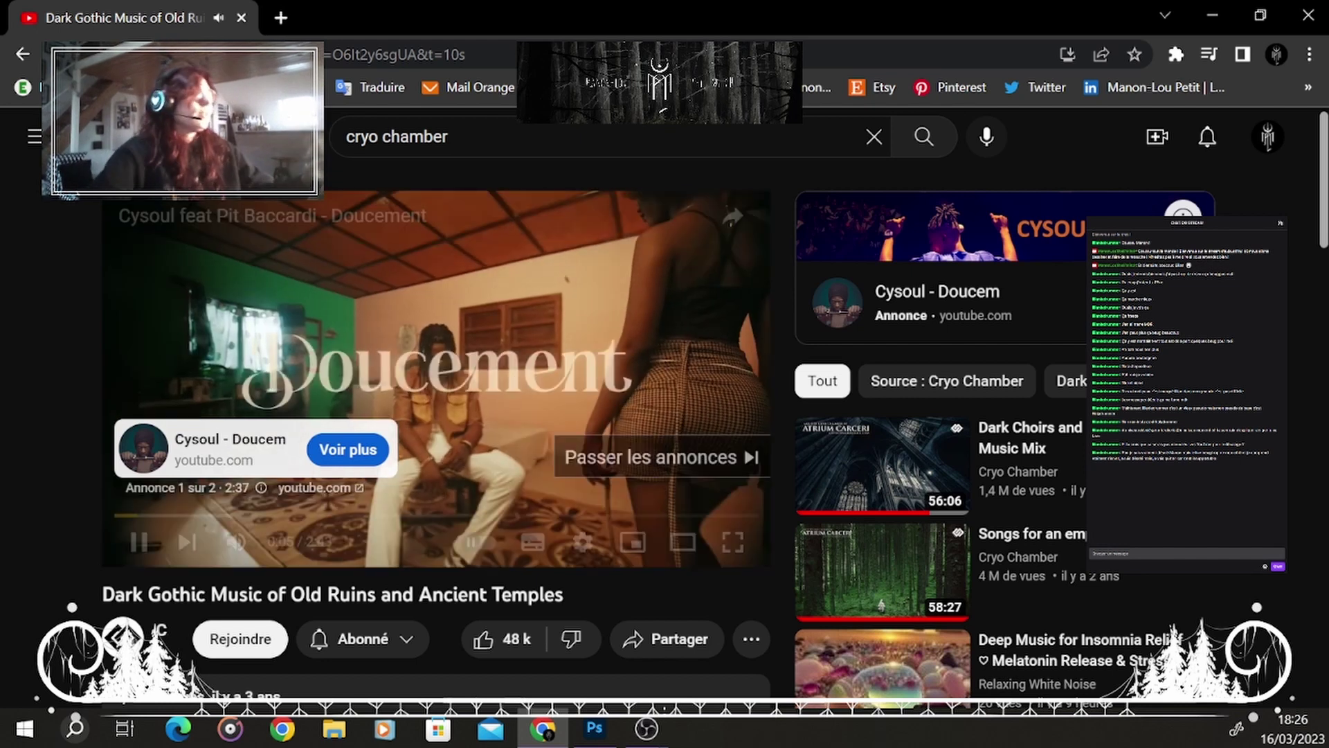
{"action": "left_click", "coordinate": [651, 457]}
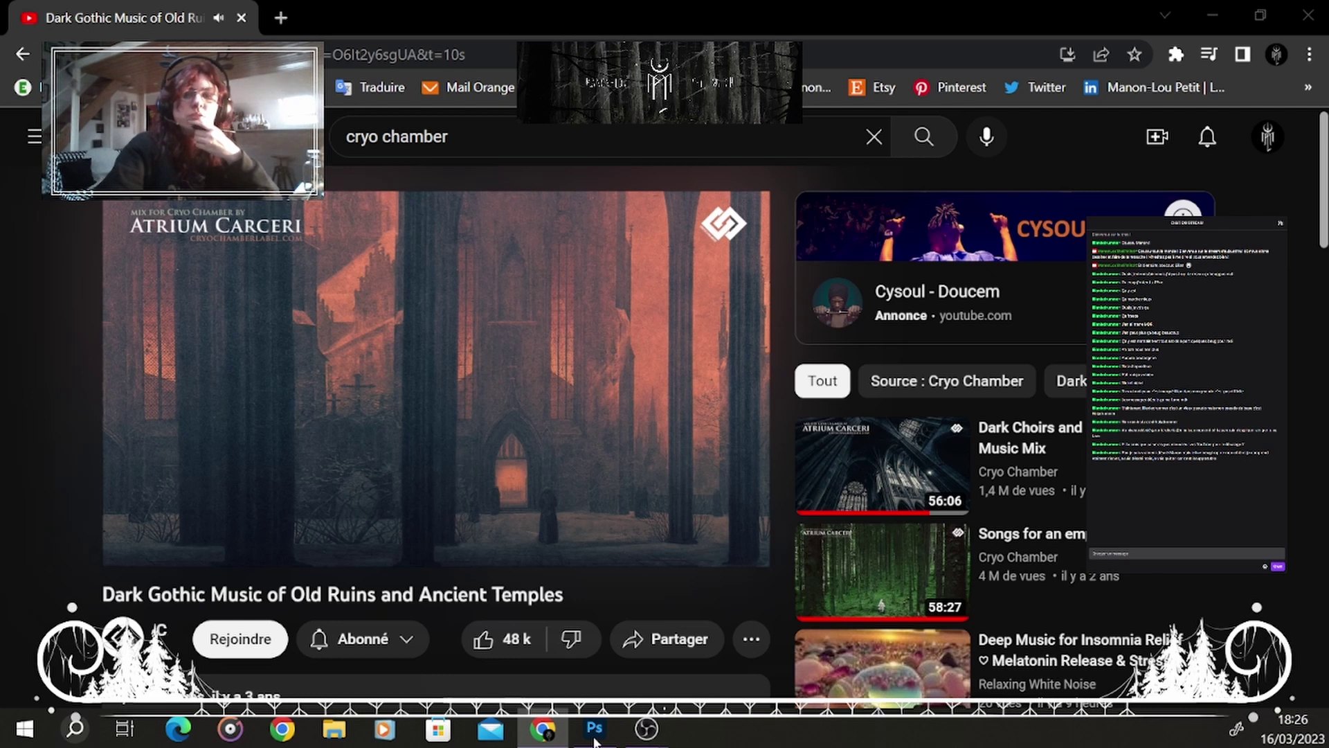
Switch back from the browser to the Photoshop window with the open photo document.
{"action": "mouse_move", "coordinate": [595, 739]}
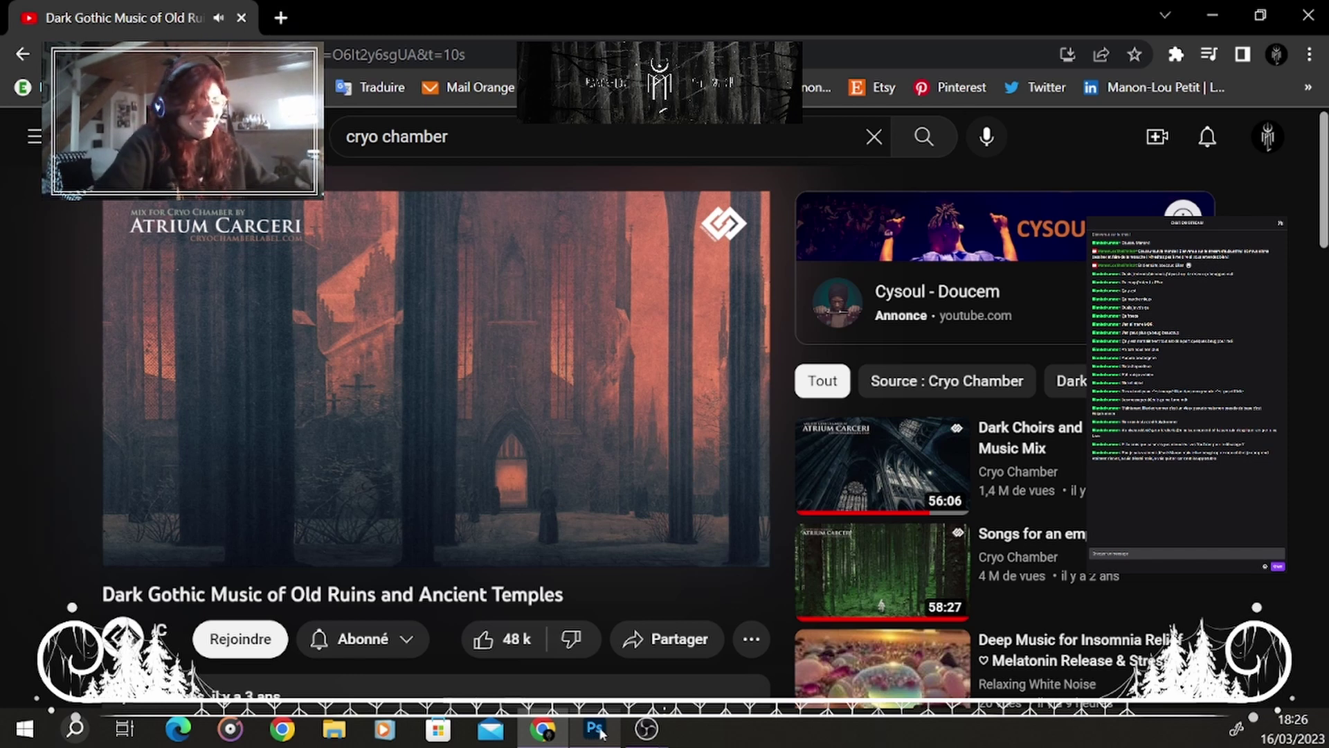
{"action": "left_click", "coordinate": [597, 735]}
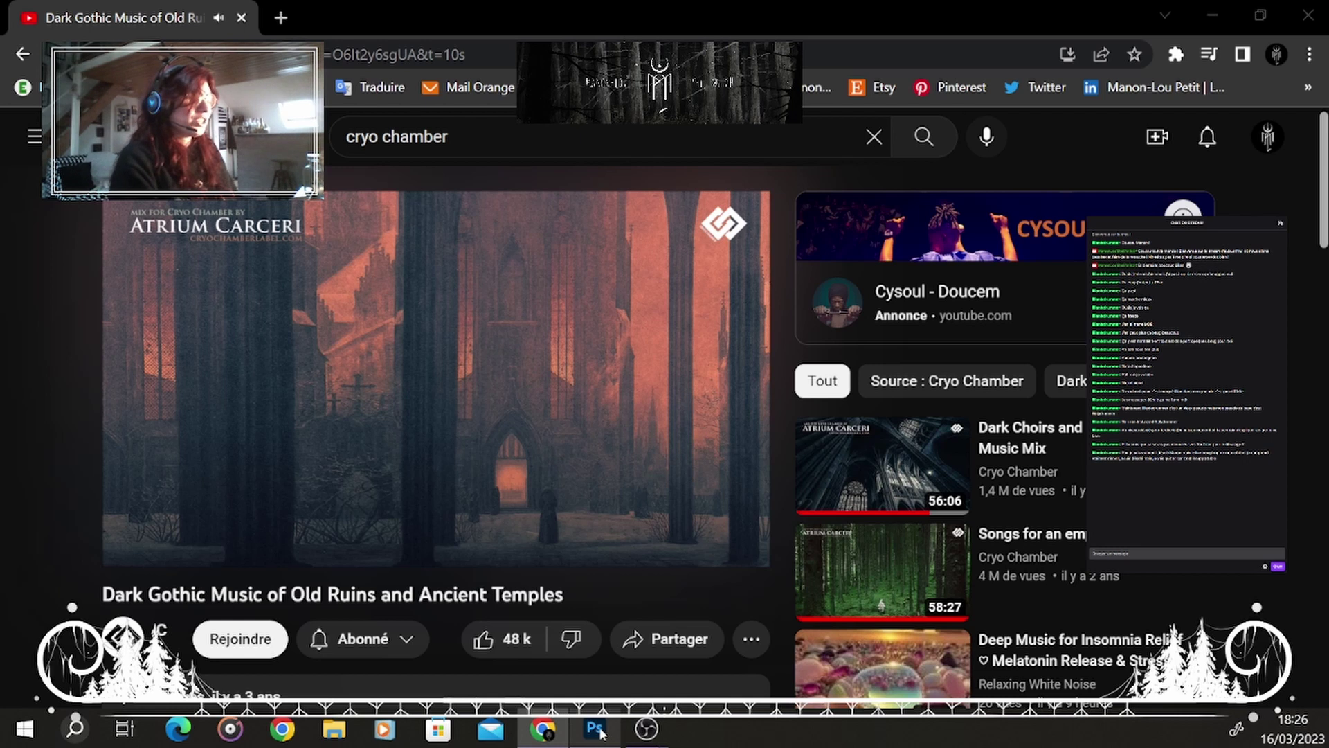
{"action": "left_click", "coordinate": [600, 731]}
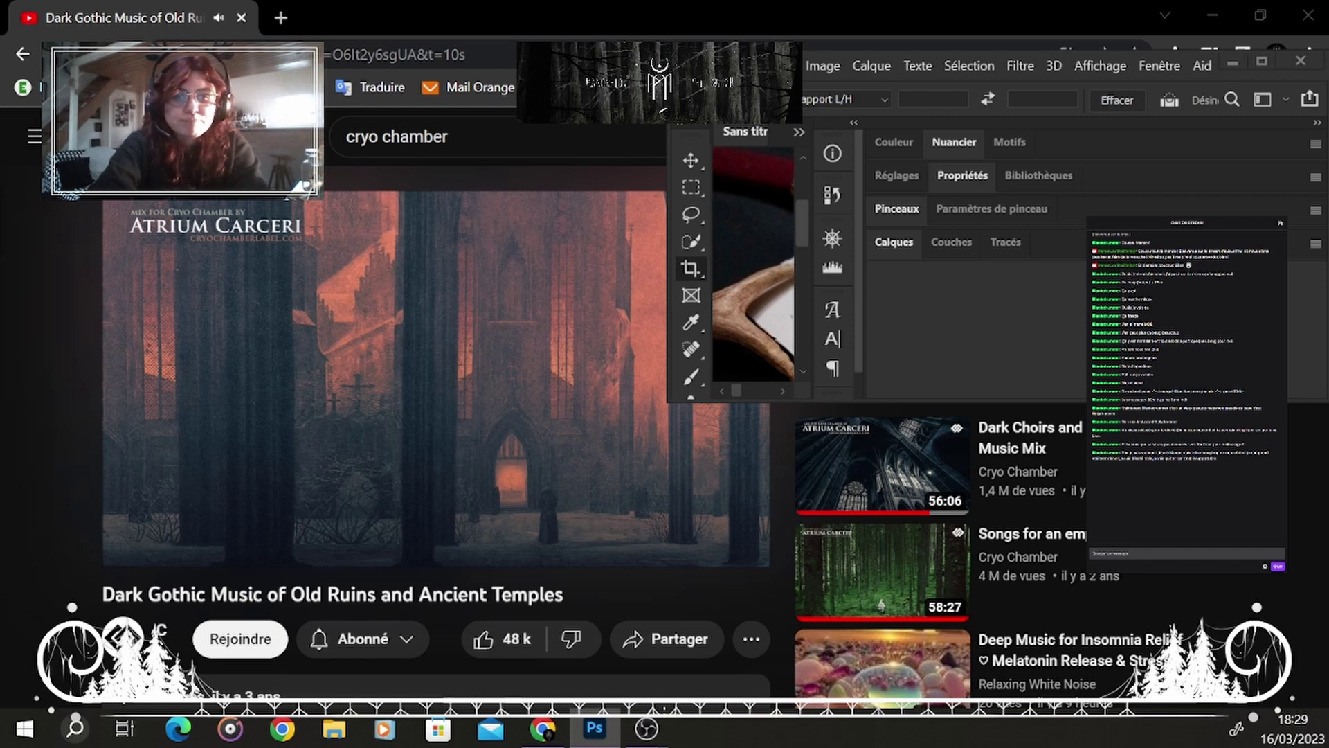
{"action": "key", "text": "super+d"}
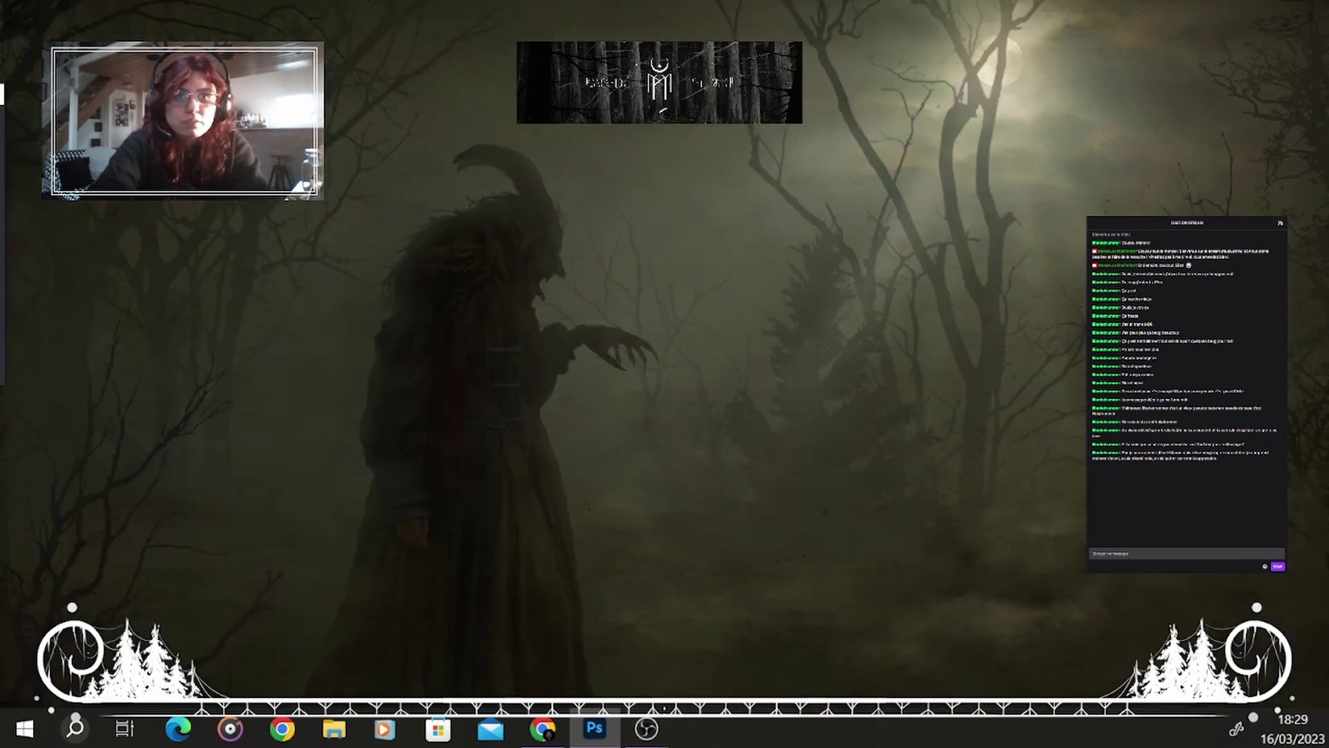
{"action": "key", "text": "super+d"}
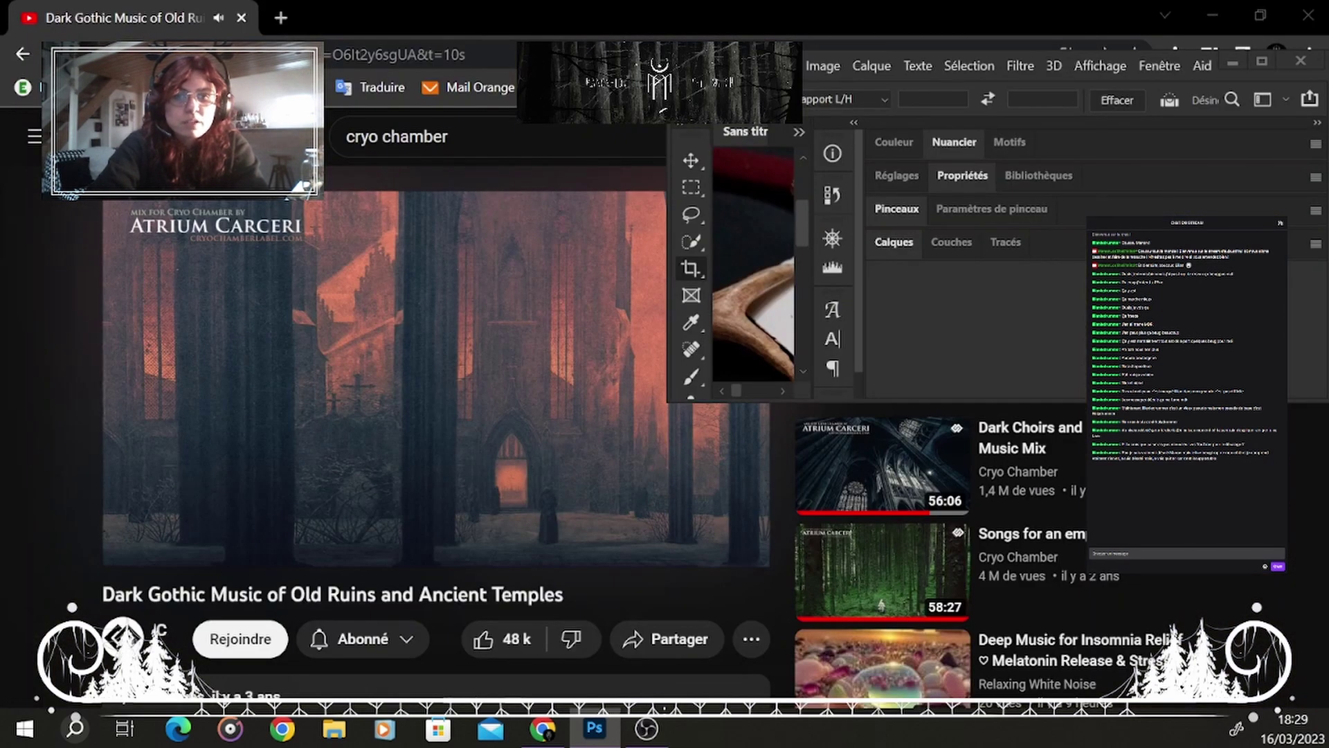